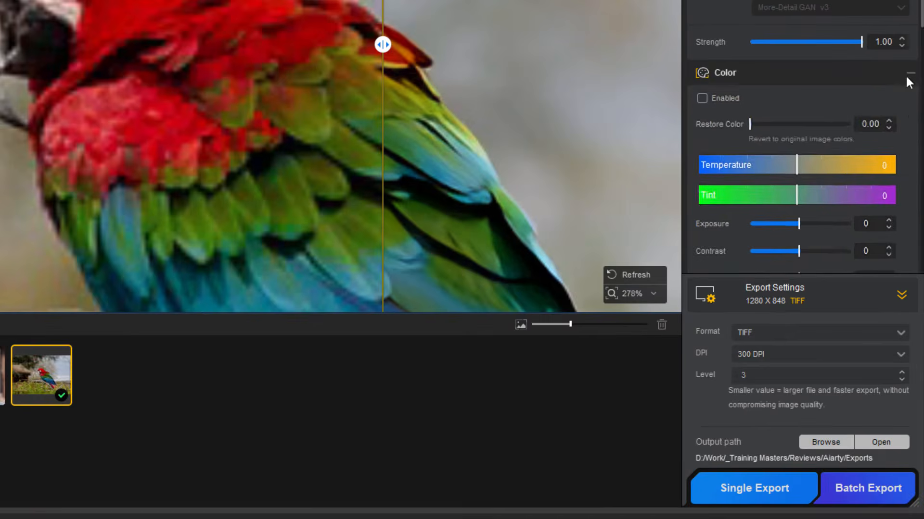
Collapse the Color and Face Restoration options and the export settings to examine all the AI Eraser options
click(914, 221)
click(910, 100)
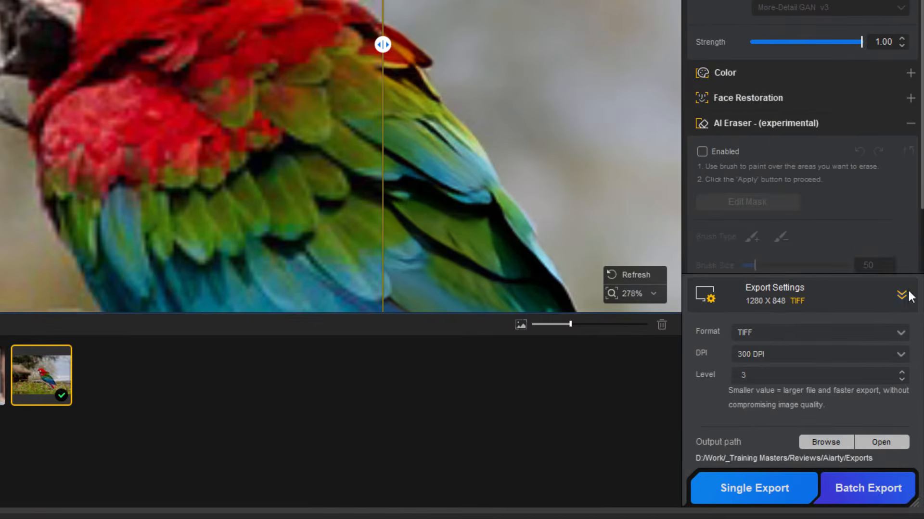
click(909, 295)
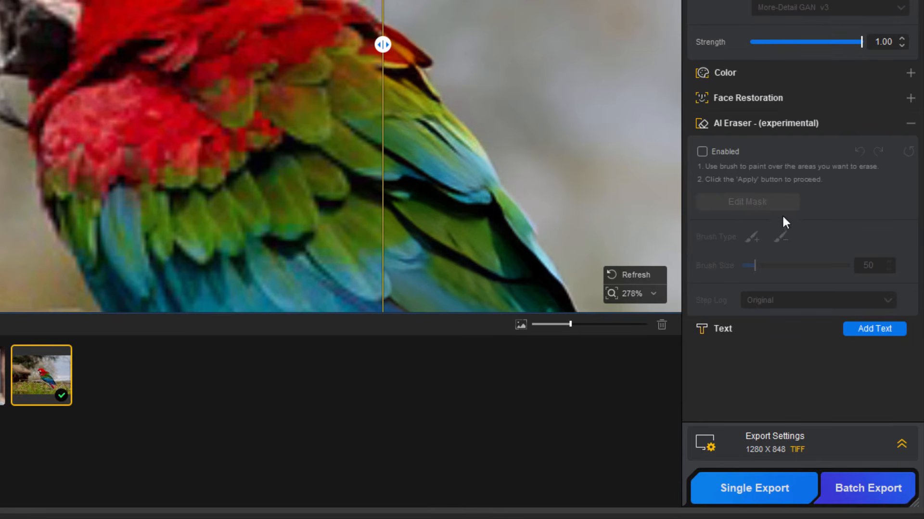
Expand the export settings and choose TIFF as the export format
click(901, 445)
click(780, 332)
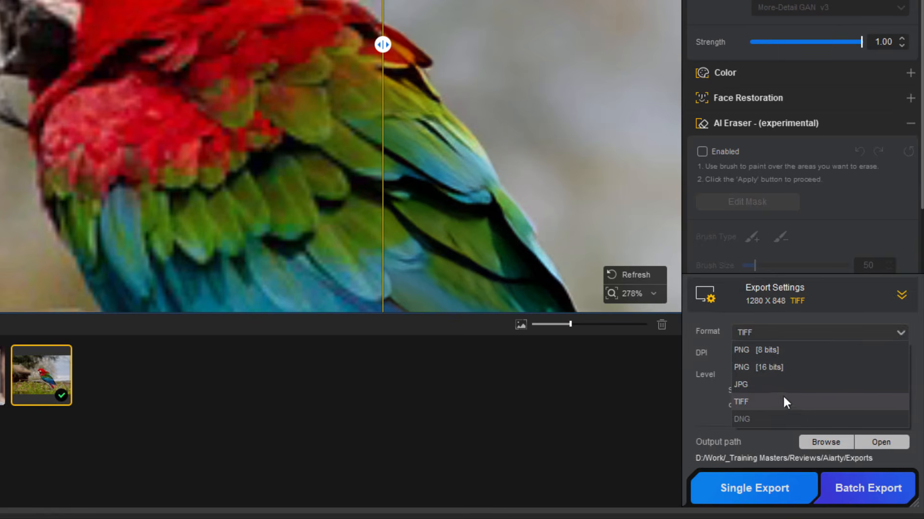
click(768, 404)
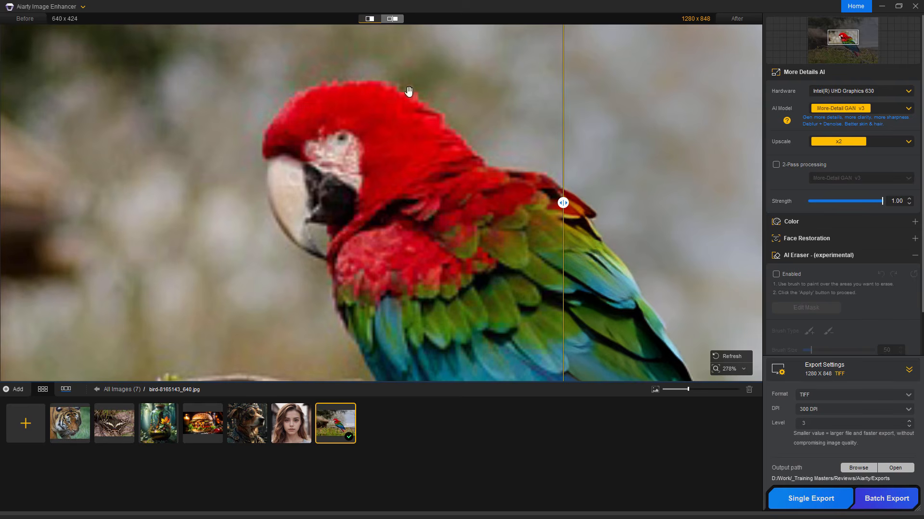
Compare the original and enhanced versions of the parrot's head and feathers by moving the before/after divider across the bird
scroll(312, 216, down, 5)
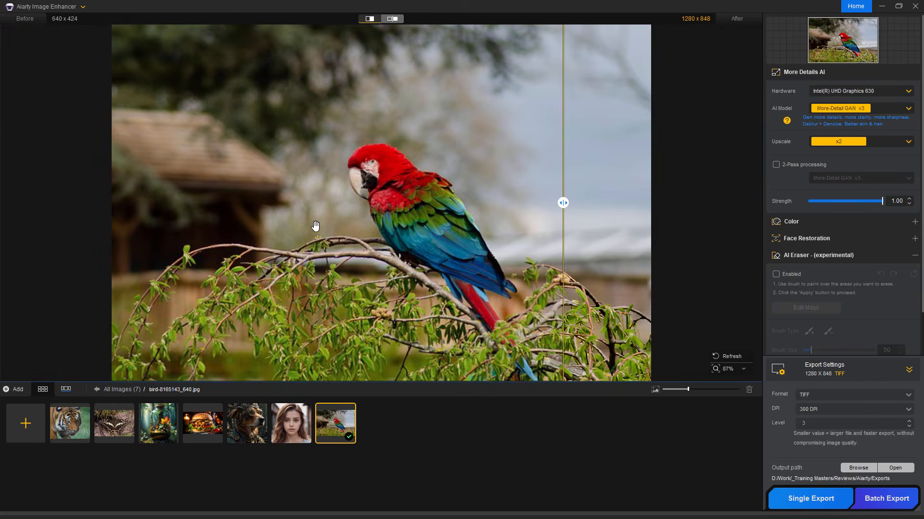
scroll(316, 226, up, 2)
scroll(315, 226, up, 3)
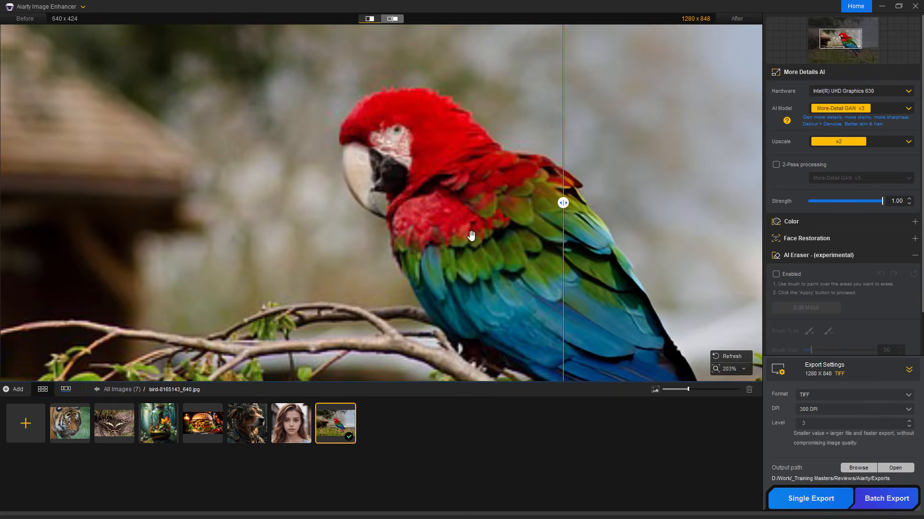
drag(563, 202, 260, 182)
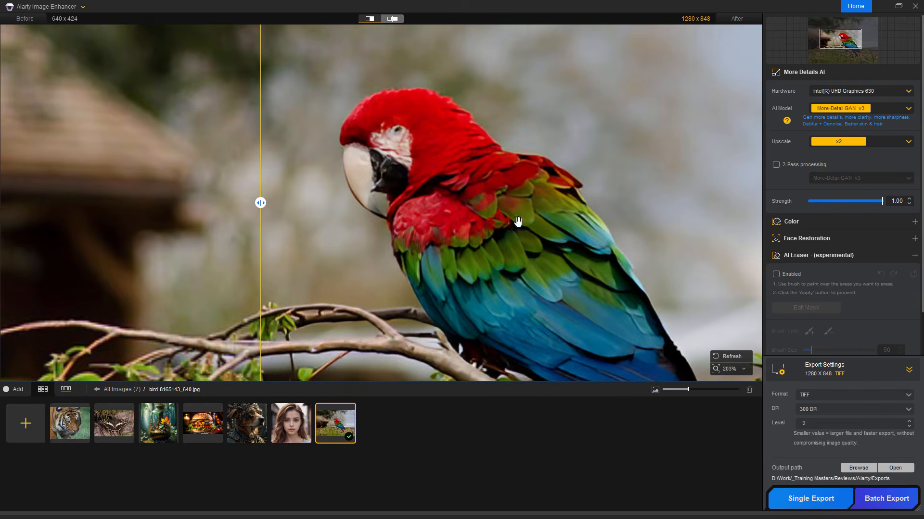
scroll(456, 239, down, 1)
scroll(456, 239, down, 3)
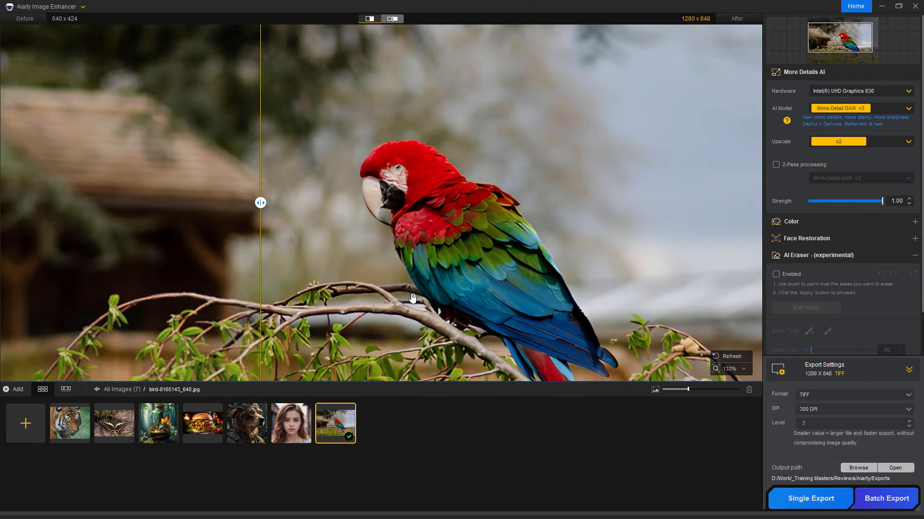
Examine the branches and leaves below the parrot up close, sweeping the before/after divider across them in both directions
drag(387, 310, 478, 164)
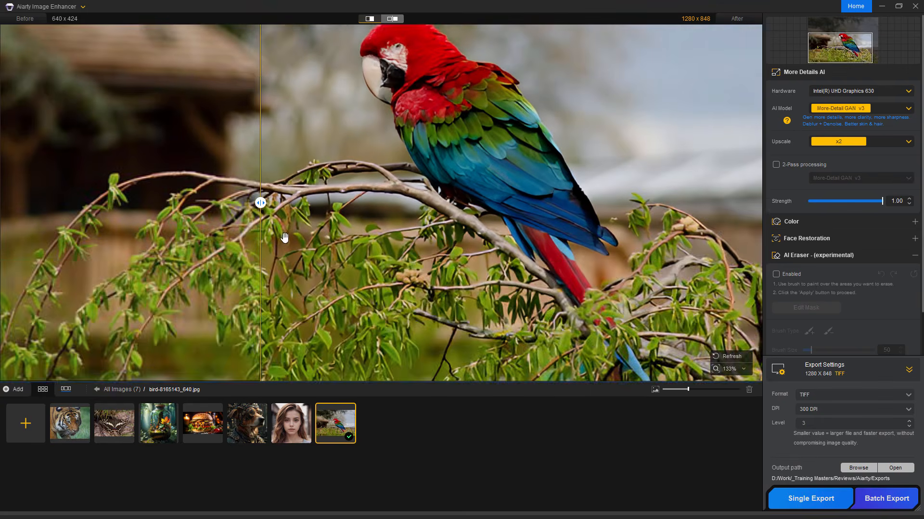
scroll(278, 261, up, 6)
scroll(279, 260, up, 1)
drag(260, 203, 644, 203)
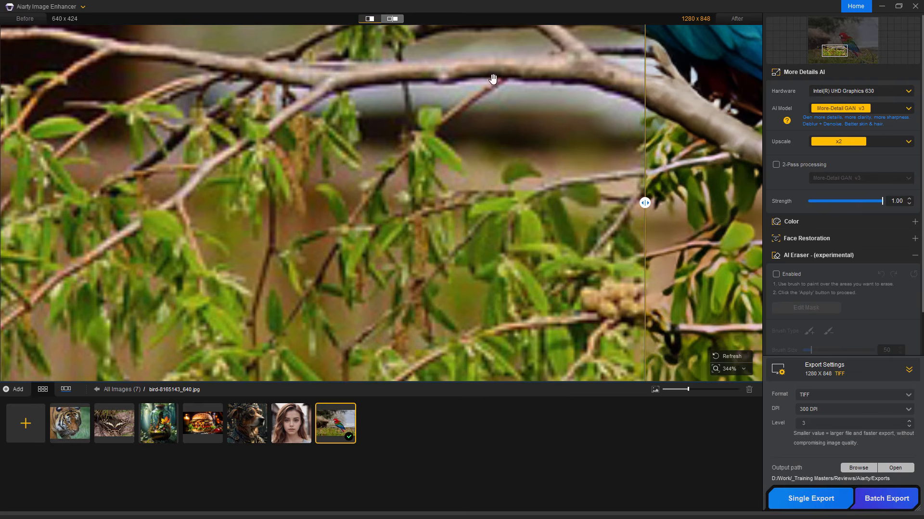
drag(645, 202, 130, 179)
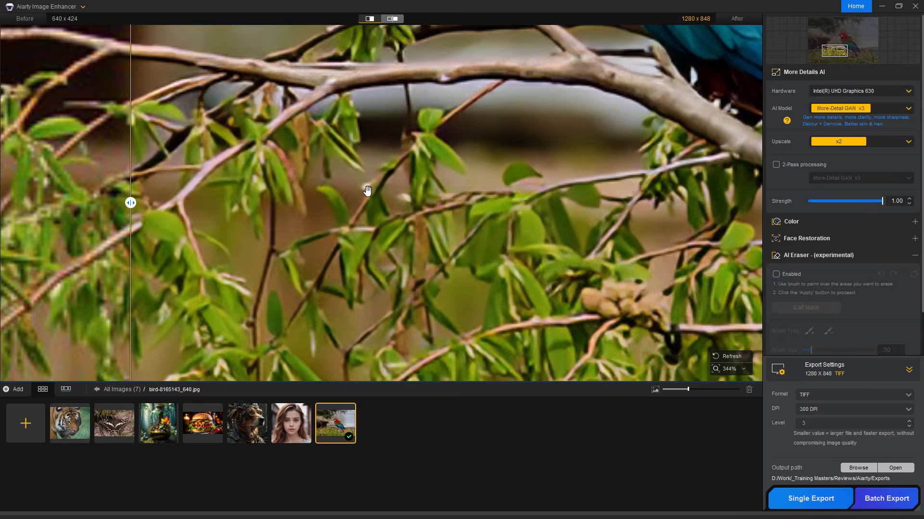
Return to the full parrot view and compare the whole bird before and after enhancement with the divider
scroll(407, 207, down, 4)
scroll(407, 207, down, 1)
drag(432, 143, 398, 218)
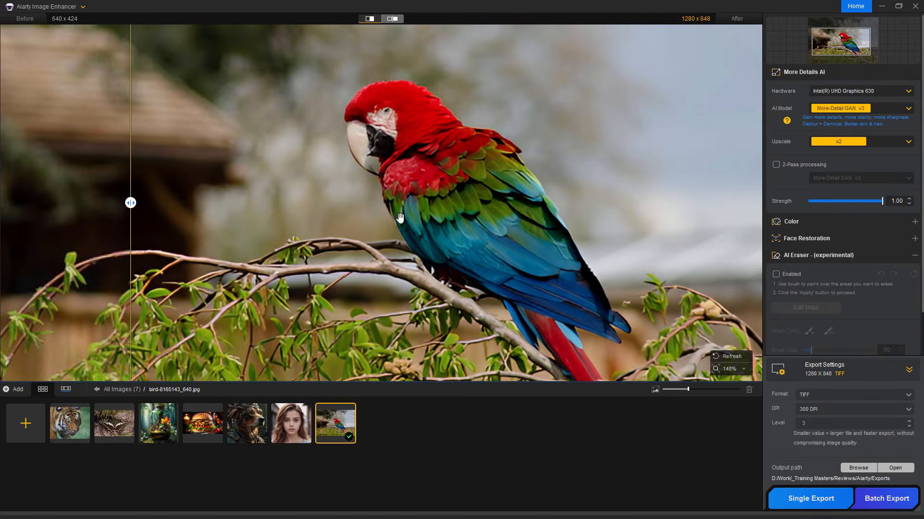
drag(148, 203, 581, 202)
scroll(444, 171, up, 1)
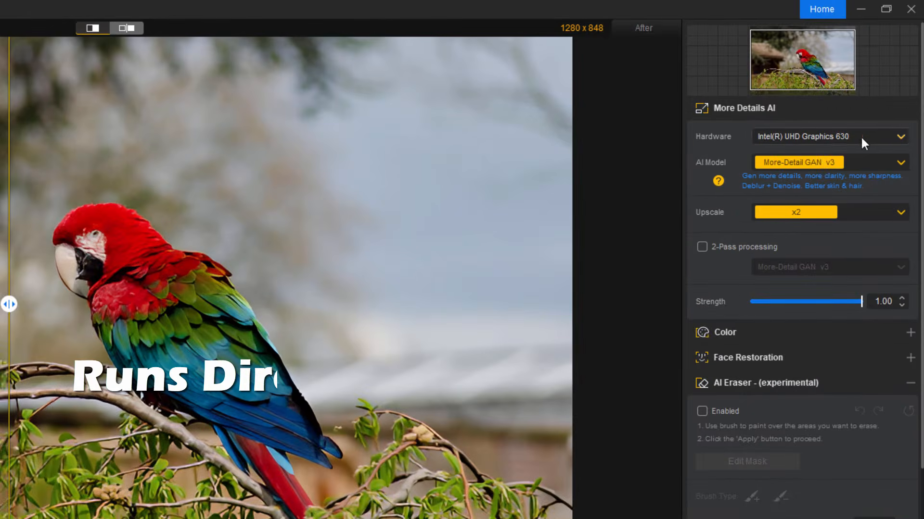
Review the available processing hardware and AI models, keeping More-Detail GAN v3 as the model
click(901, 137)
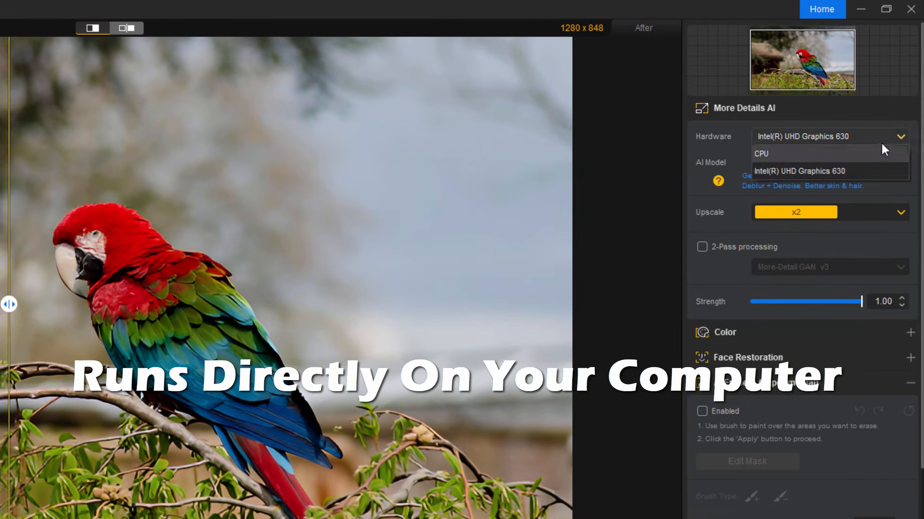
click(900, 137)
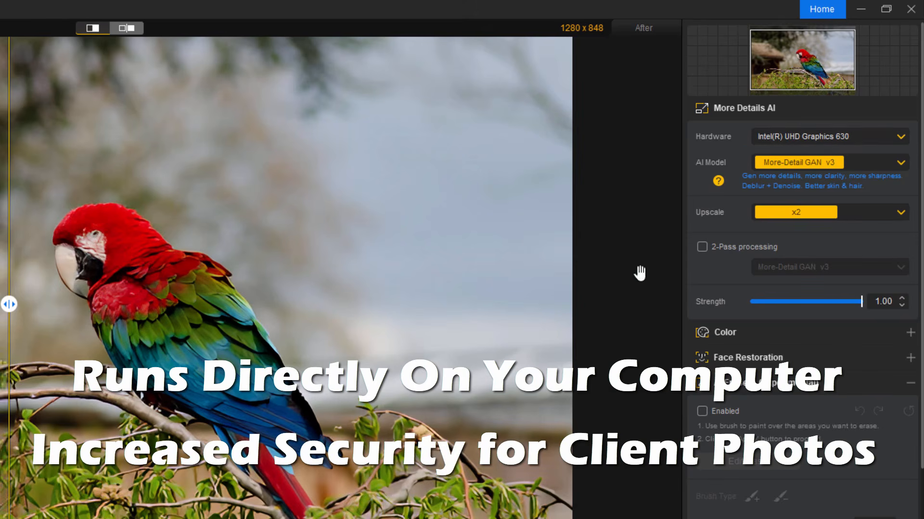
click(900, 164)
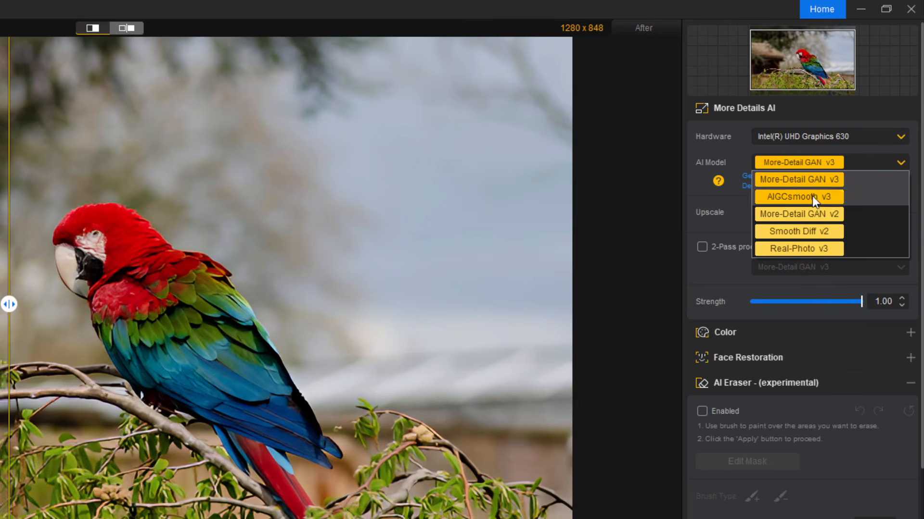
click(813, 178)
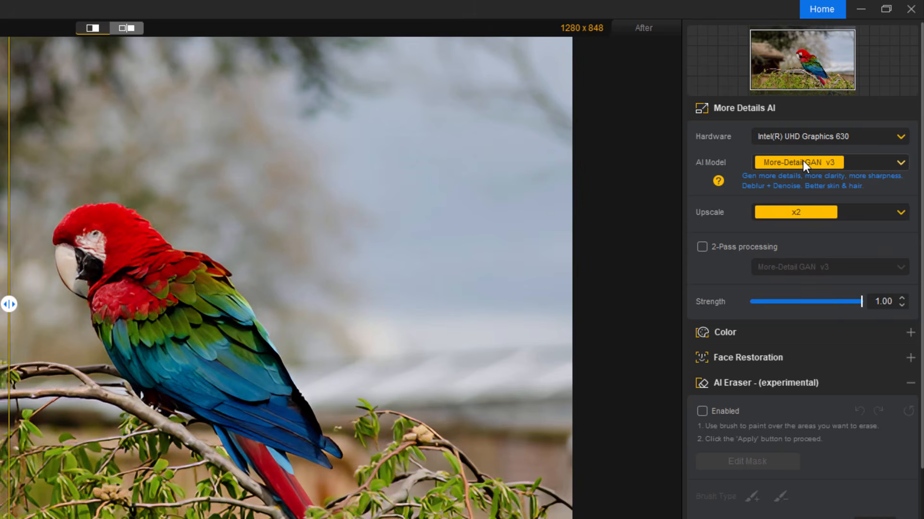
click(804, 162)
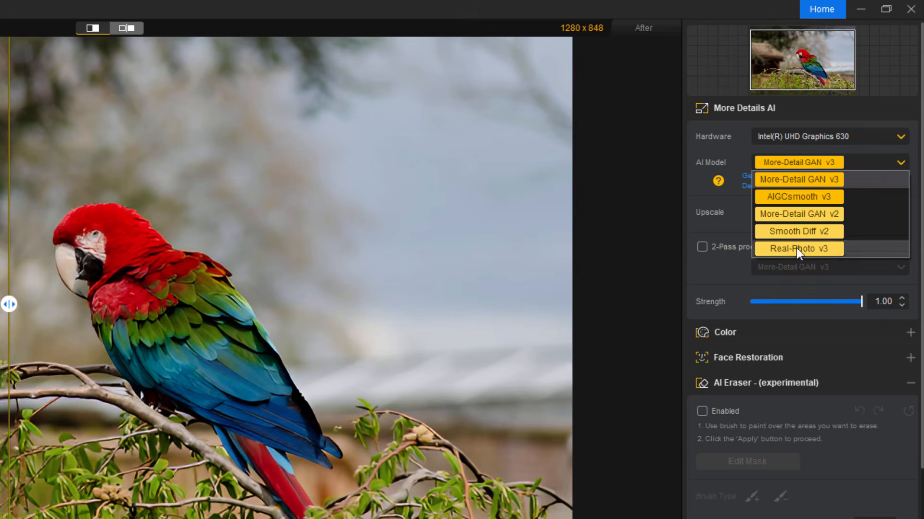
click(794, 186)
Review the upscale factors and resolutions and check the AI model choices again, keeping x2 and More-Detail GAN v3
click(796, 213)
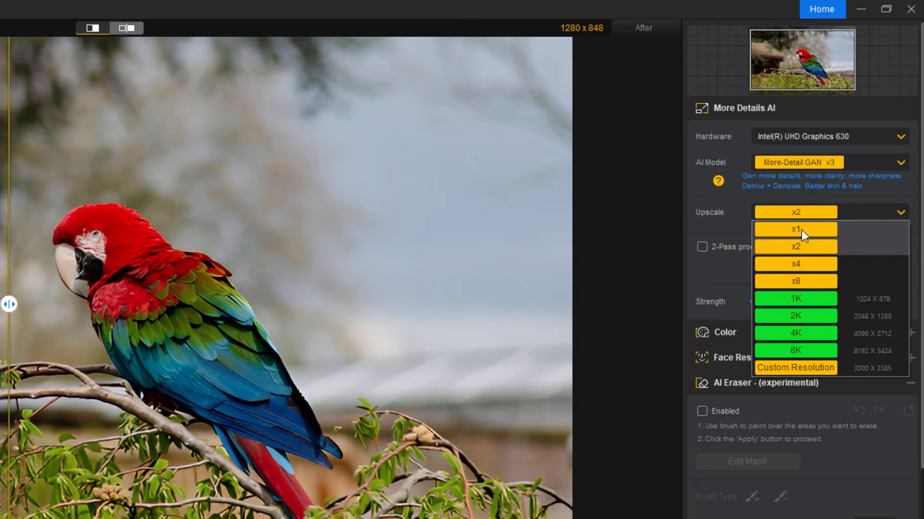
click(803, 212)
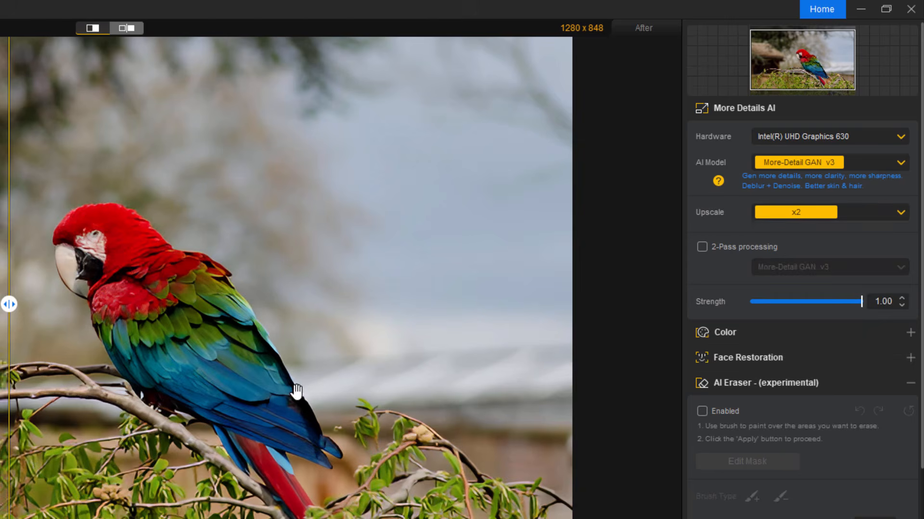
click(796, 212)
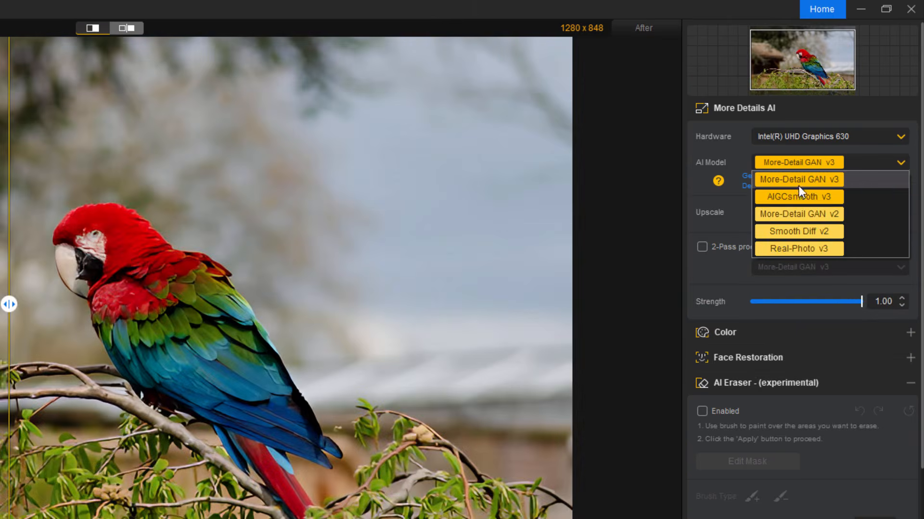
click(855, 168)
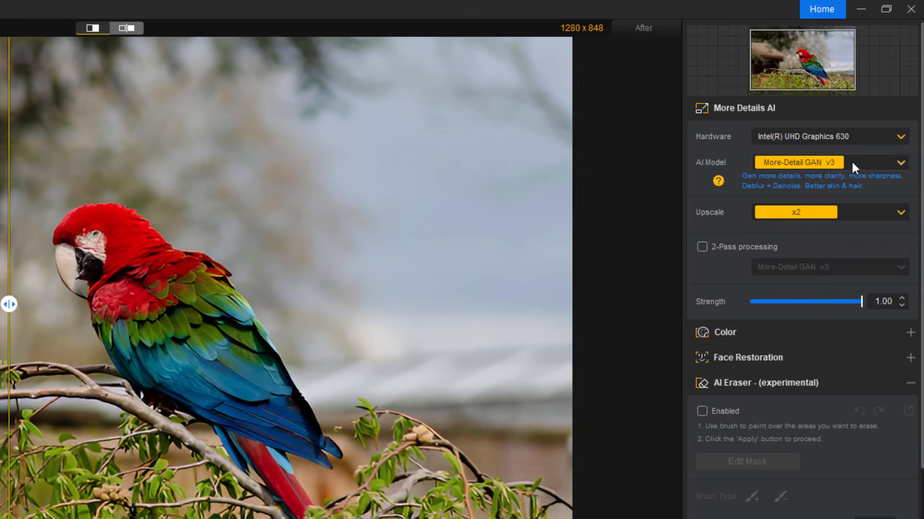
Try 2-Pass processing with AIGCsmooth v3 as the second-pass model, and turn 2-Pass processing off again
click(701, 247)
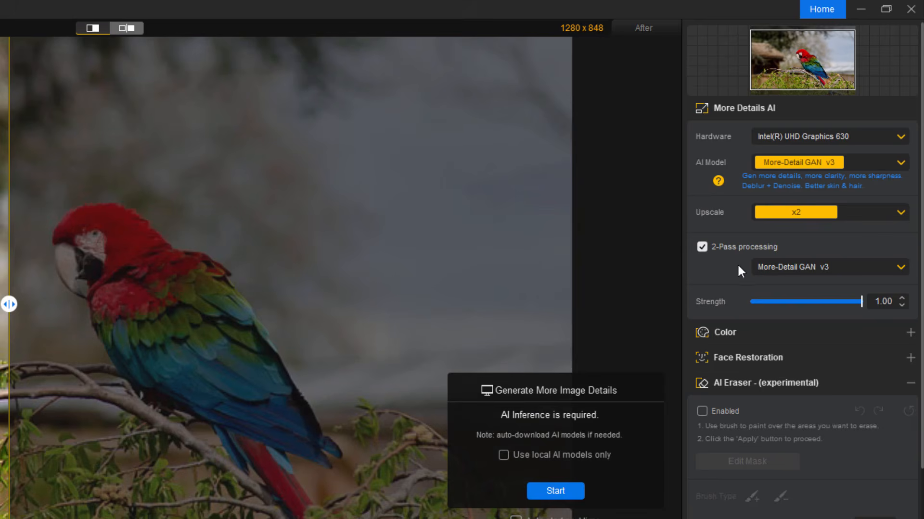
click(880, 270)
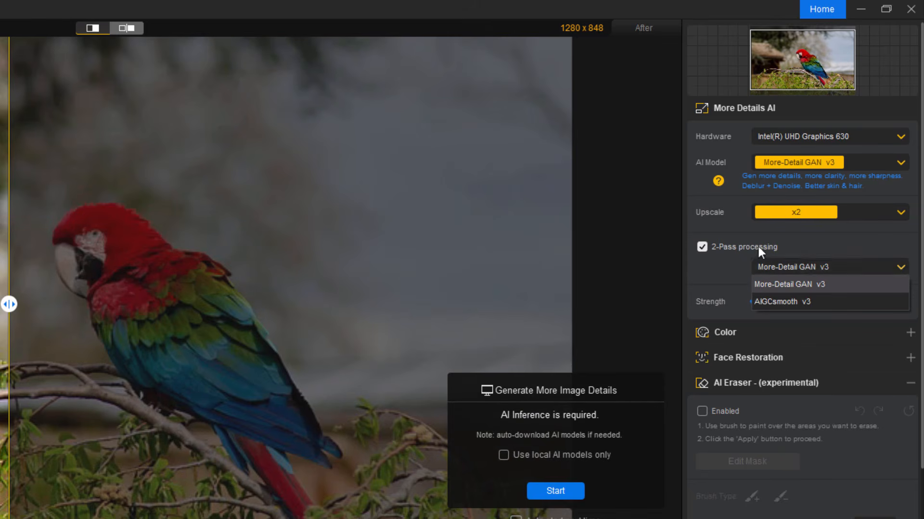
click(794, 301)
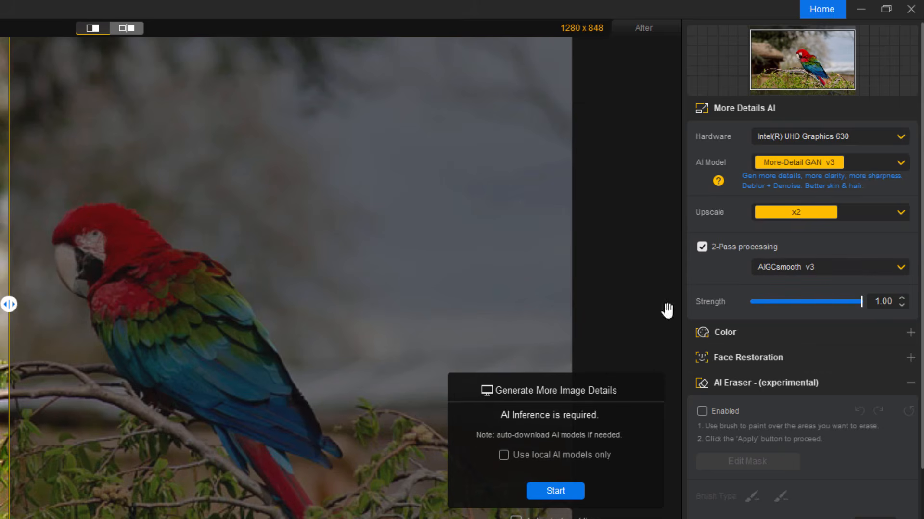
click(800, 168)
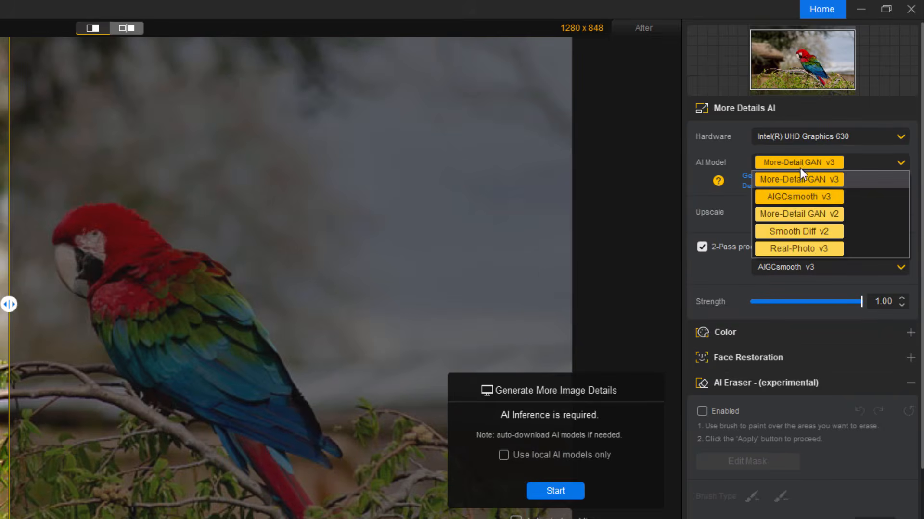
click(734, 157)
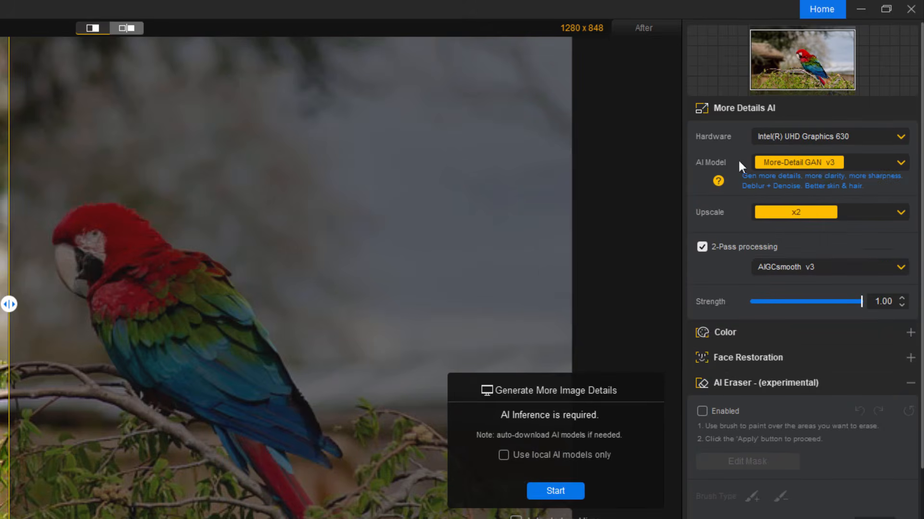
click(707, 246)
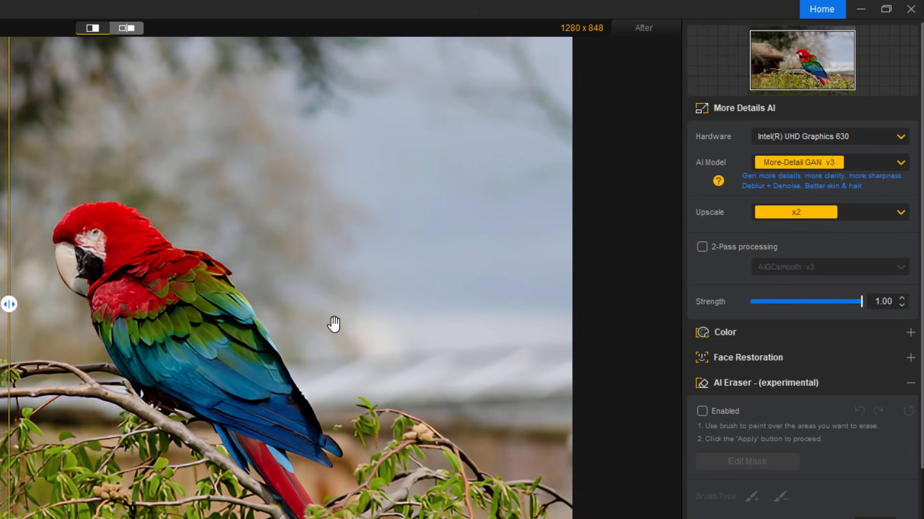
Switch to the portrait image, generate its enhanced x2 version with More-Detail GAN v3, and place the before/after divider over the hair
scroll(410, 323, up, 4)
scroll(408, 323, down, 2)
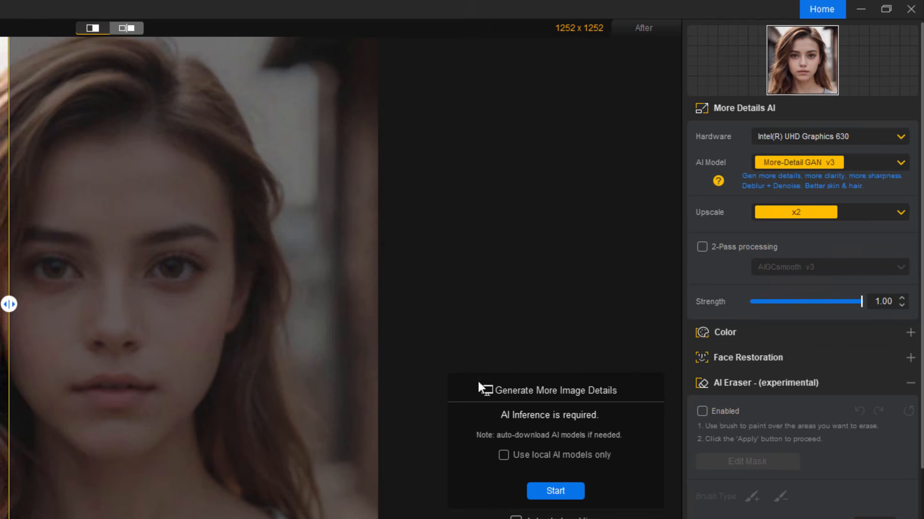
click(559, 493)
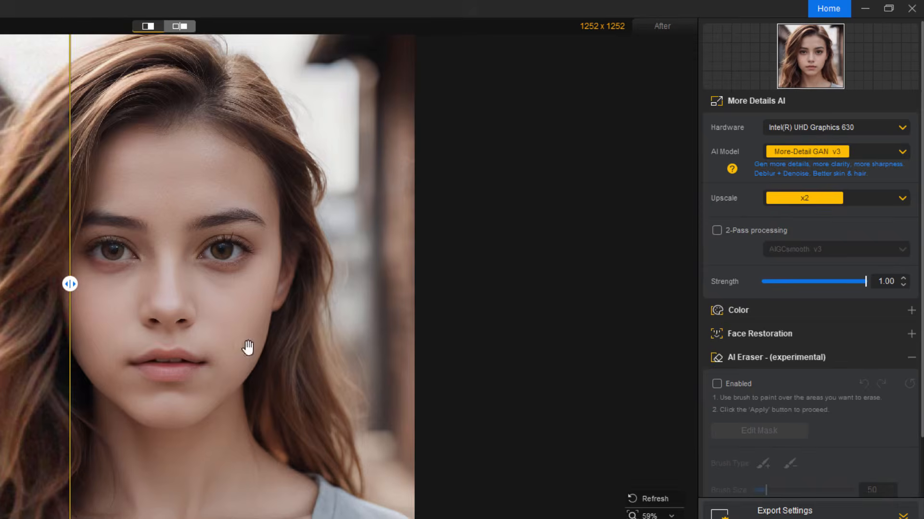
drag(69, 289, 46, 270)
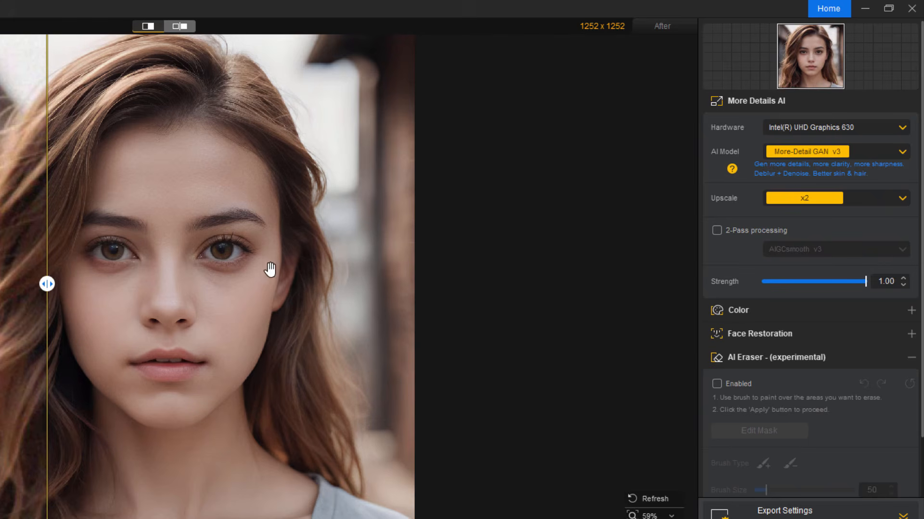
Try an enhancement strength of 0.57 on the portrait, and set the strength to 0.75
drag(864, 283, 822, 280)
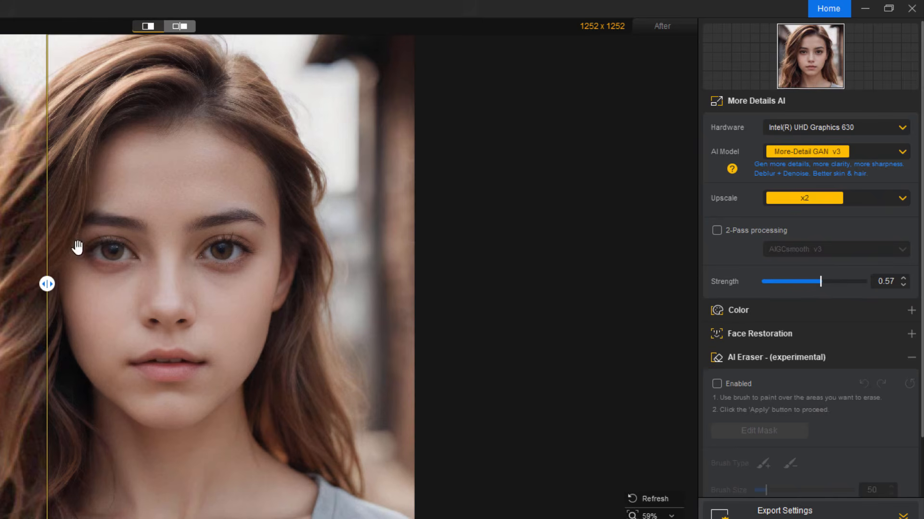
click(821, 283)
double_click(823, 281)
Expand the Color adjustments and try Restore Color at 1.00 on the portrait, returning it to 0.00 with Color still enabled
click(911, 310)
scroll(916, 337, down, 3)
scroll(922, 369, down, 2)
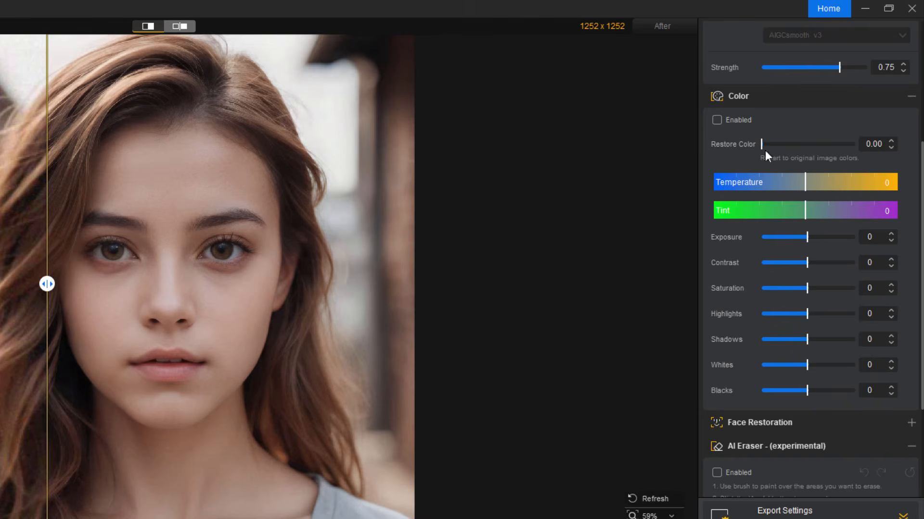
drag(763, 146, 832, 146)
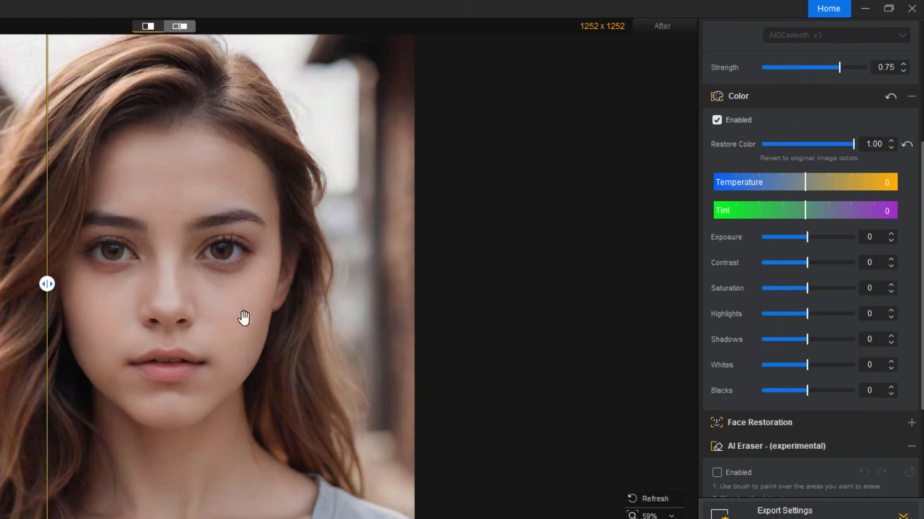
drag(848, 151, 761, 149)
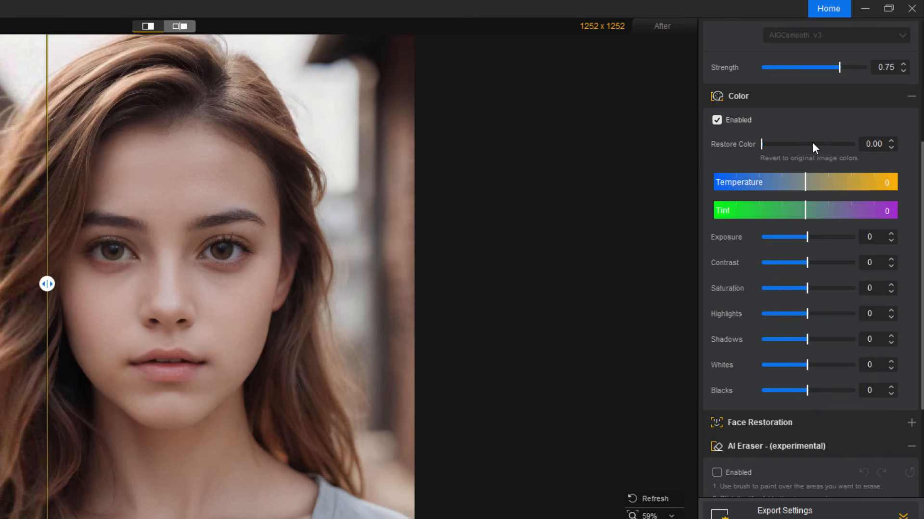
Try Restore Color on the portrait and reset it to 0.00, and warm the Temperature to 10.22
drag(762, 143, 825, 147)
click(907, 145)
drag(806, 186, 814, 188)
drag(814, 186, 815, 187)
Try an Exposure change and reset it to 0, and set Contrast to 39 and Saturation to 23 after trying -100
mouse_move(807, 238)
mouse_down()
mouse_move(824, 236)
mouse_move(787, 237)
mouse_move(828, 237)
mouse_move(787, 238)
mouse_move(831, 238)
mouse_move(789, 240)
mouse_move(825, 238)
mouse_move(798, 235)
mouse_move(809, 237)
mouse_up()
click(907, 238)
drag(807, 263, 825, 261)
drag(808, 287, 730, 286)
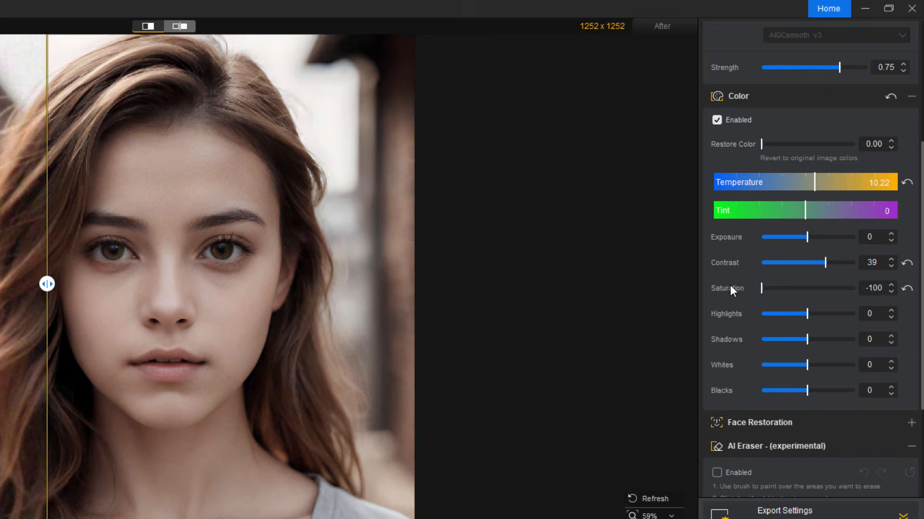
drag(729, 285, 819, 288)
Set the portrait's Highlights to 47, Shadows to -28, Whites to 9 and Blacks to -12
drag(809, 314, 828, 315)
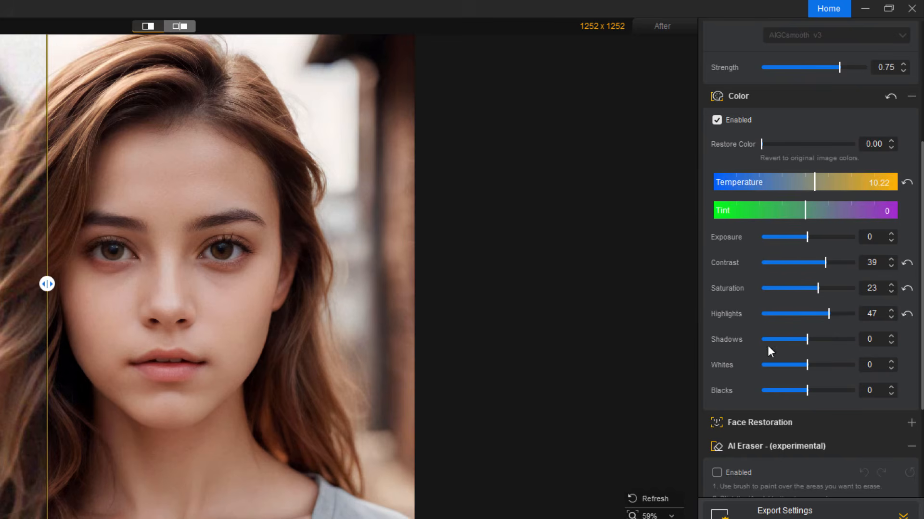
mouse_move(809, 342)
mouse_down()
mouse_move(781, 337)
mouse_move(796, 339)
mouse_up()
click(806, 365)
drag(808, 364, 803, 391)
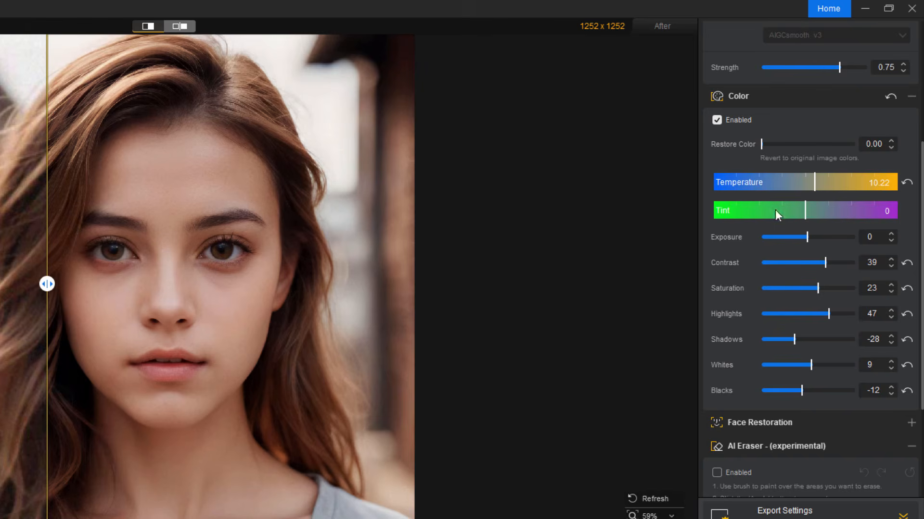
Expand the Export Settings to show the portrait's format, DPI, level and output path options
scroll(905, 212, down, 1)
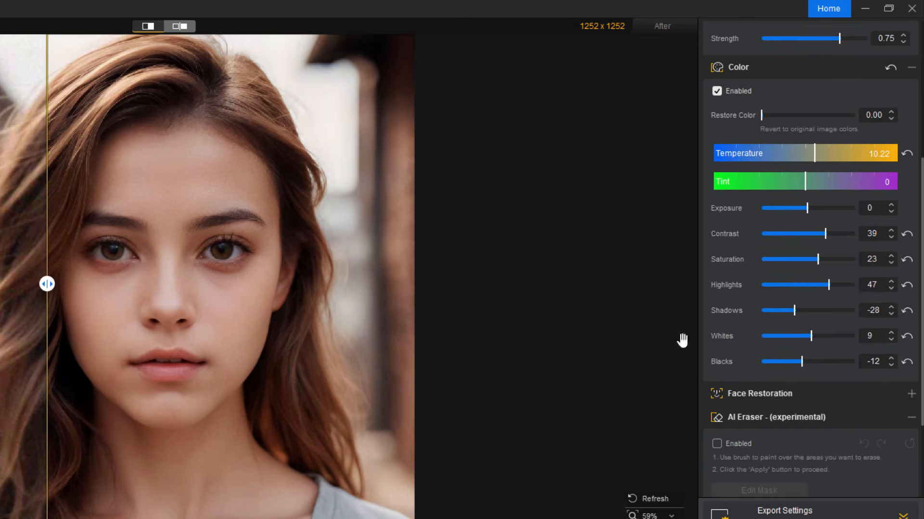
scroll(917, 313, down, 4)
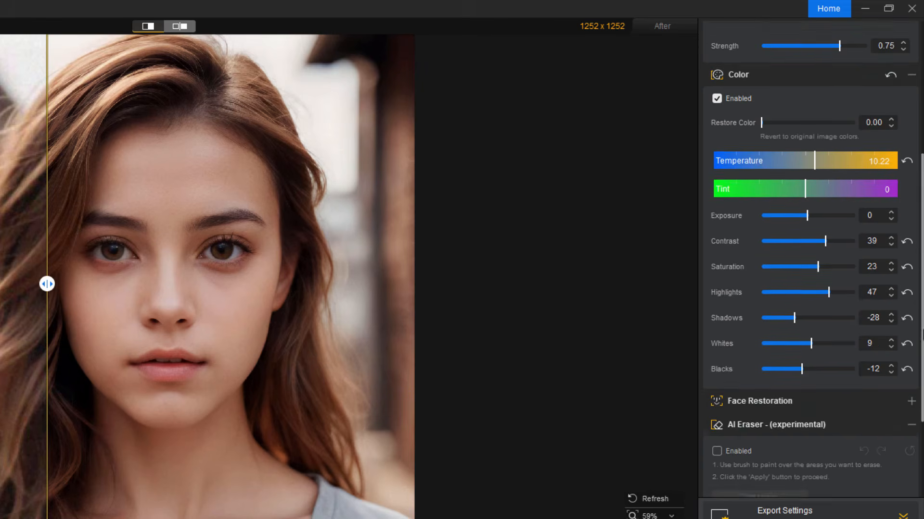
scroll(888, 424, down, 1)
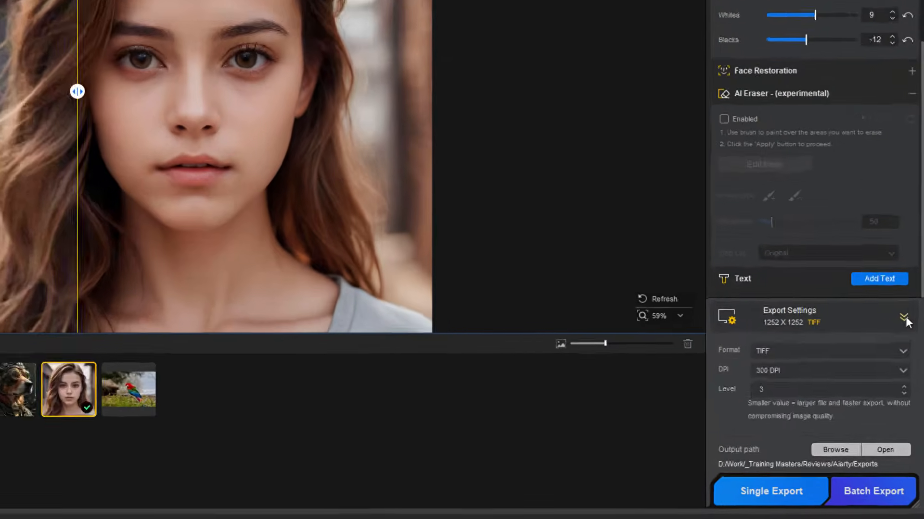
click(909, 370)
click(902, 445)
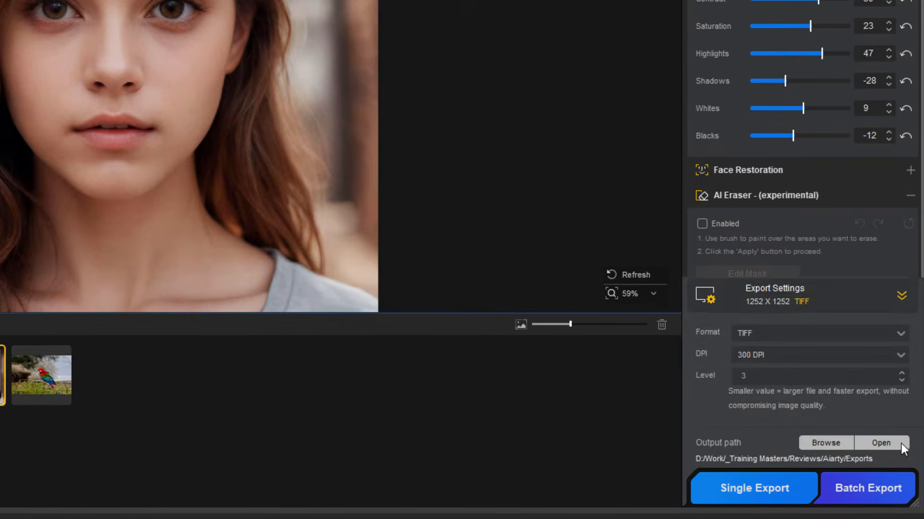
click(901, 296)
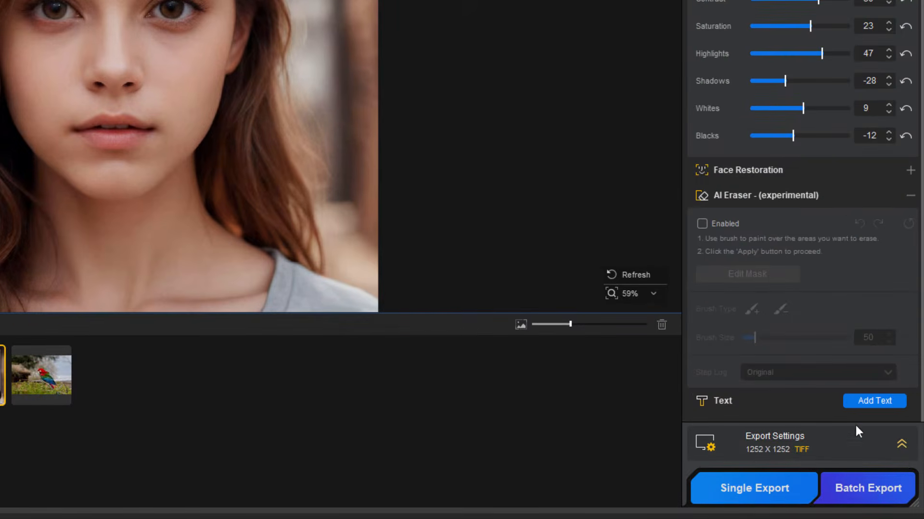
click(902, 443)
Try PNG [16 bits] as the export format, return it to TIFF, and choose 300 DPI
click(765, 331)
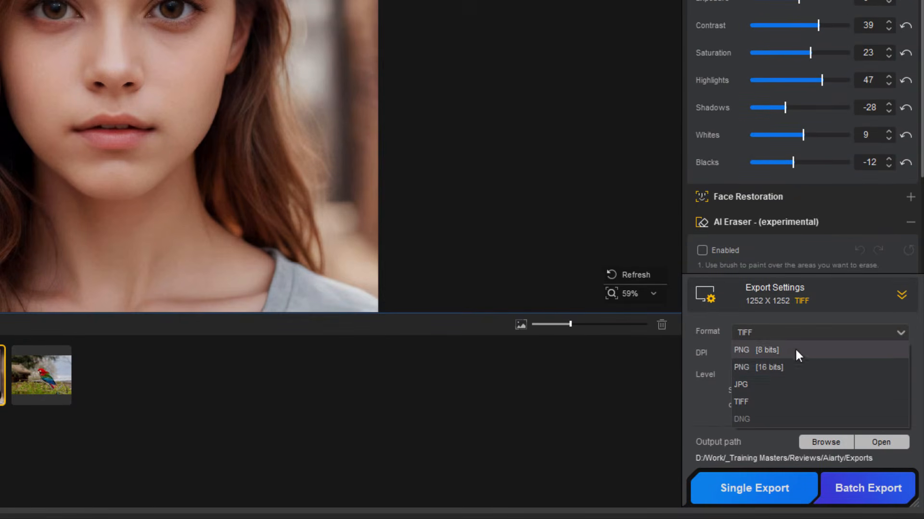
click(799, 367)
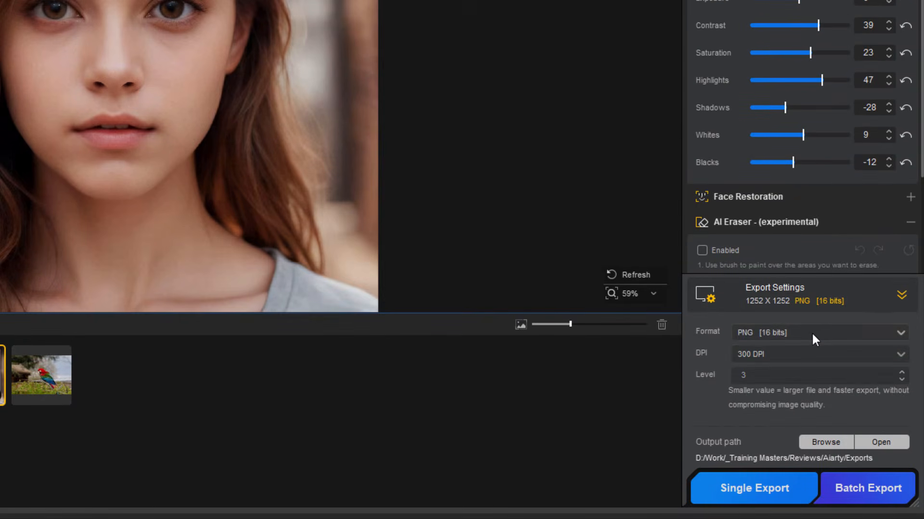
click(812, 331)
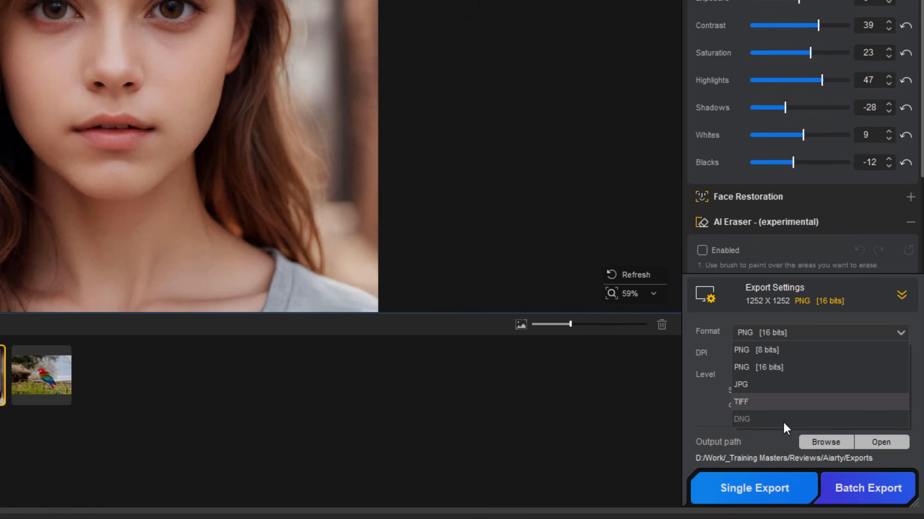
click(767, 403)
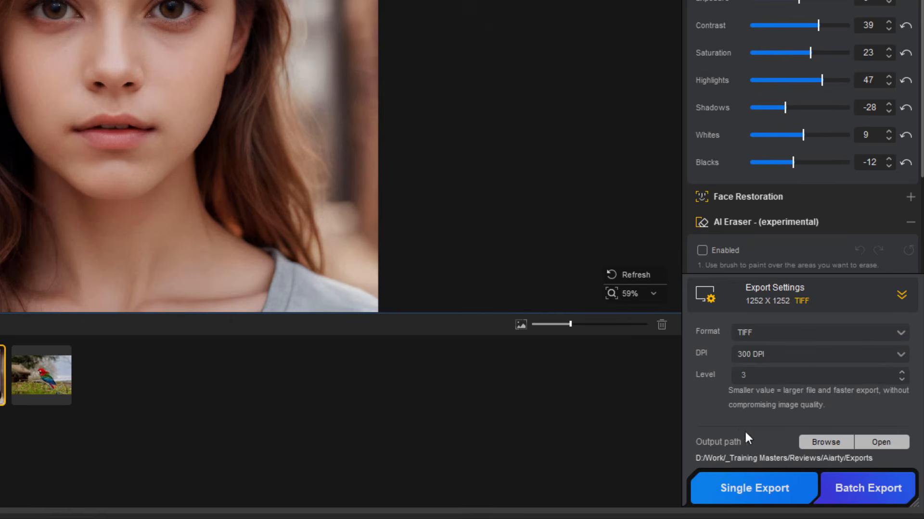
click(900, 356)
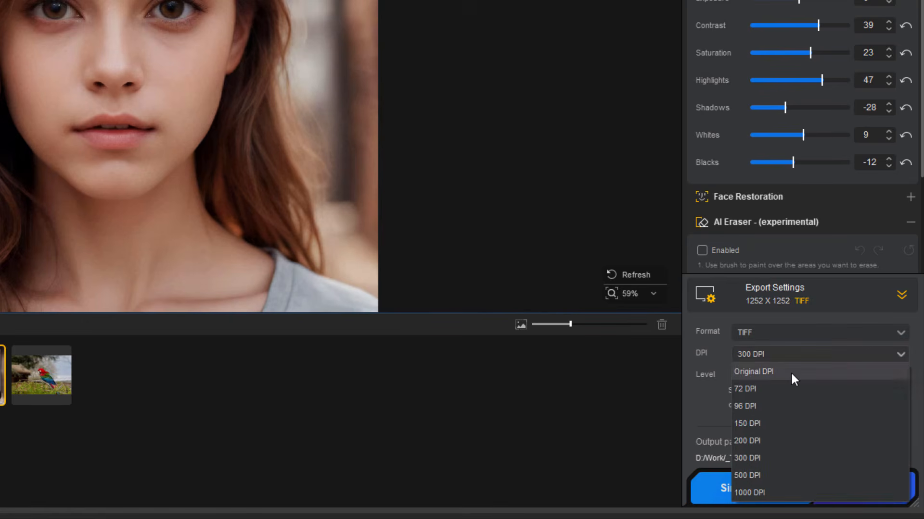
click(760, 457)
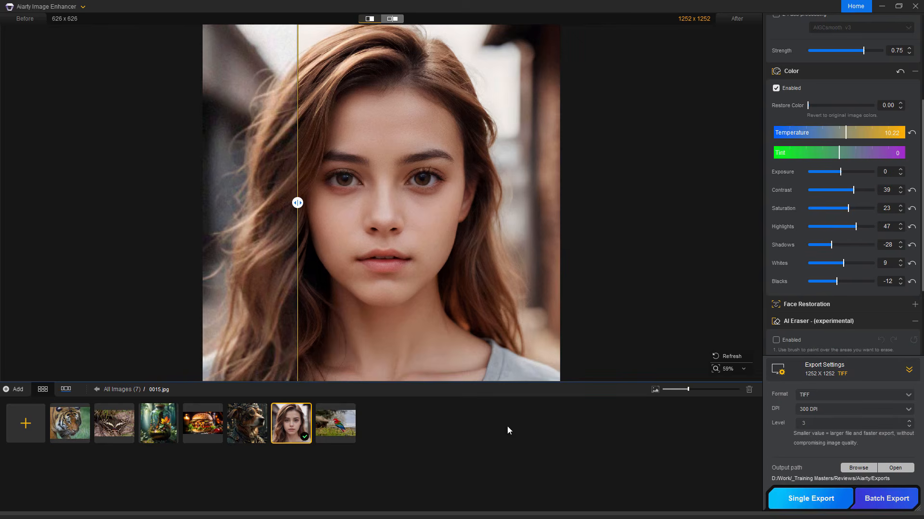
Export the enhanced portrait as a single TIFF and reposition the Exports folder window to view the exported file
click(797, 503)
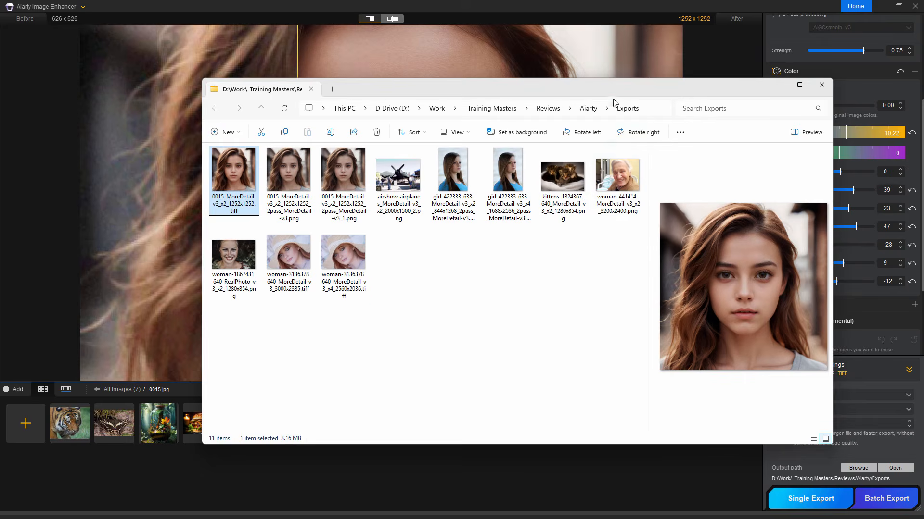
drag(614, 102, 539, 291)
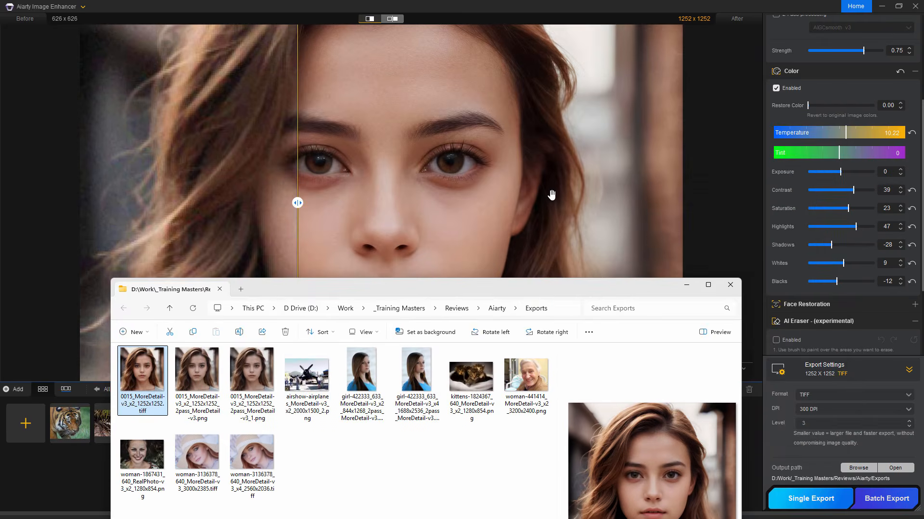
drag(570, 287, 547, 113)
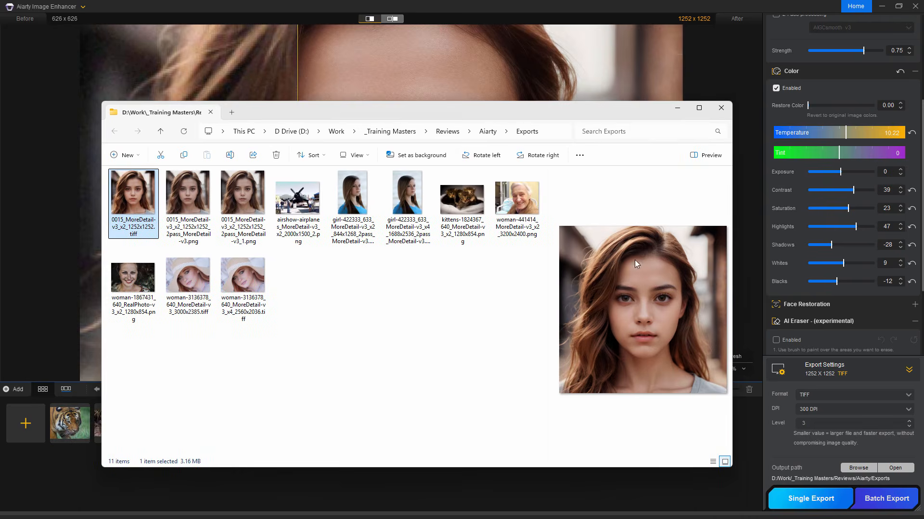
drag(517, 113, 492, 123)
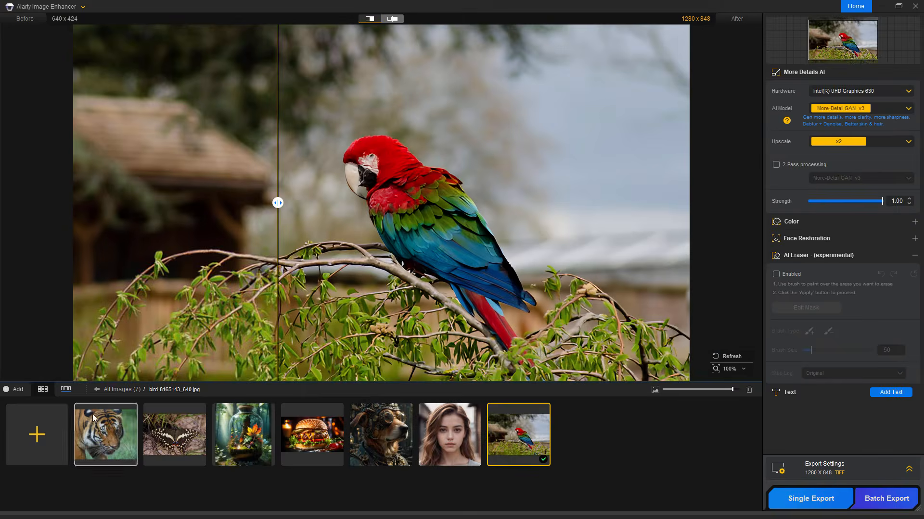
Add fountains-13467.jpg from the Pixabay folder to the images to process
click(38, 434)
drag(666, 215, 667, 369)
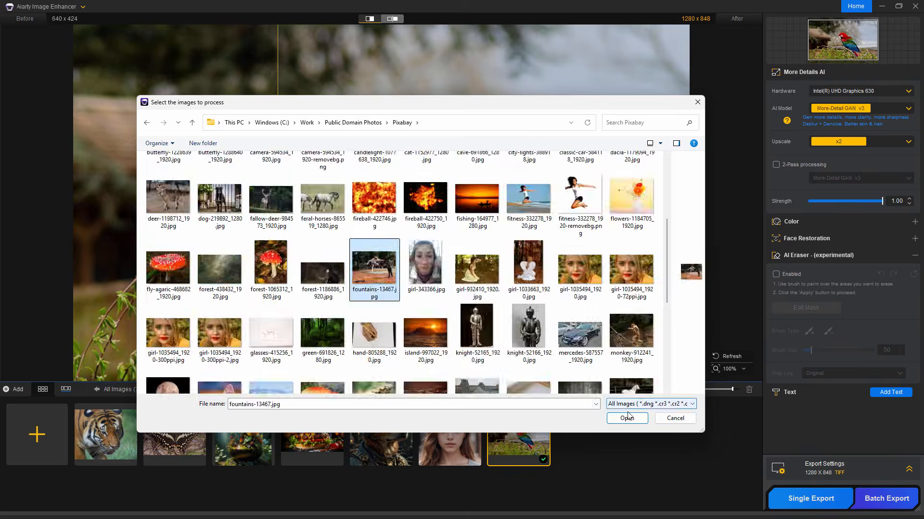
double_click(373, 280)
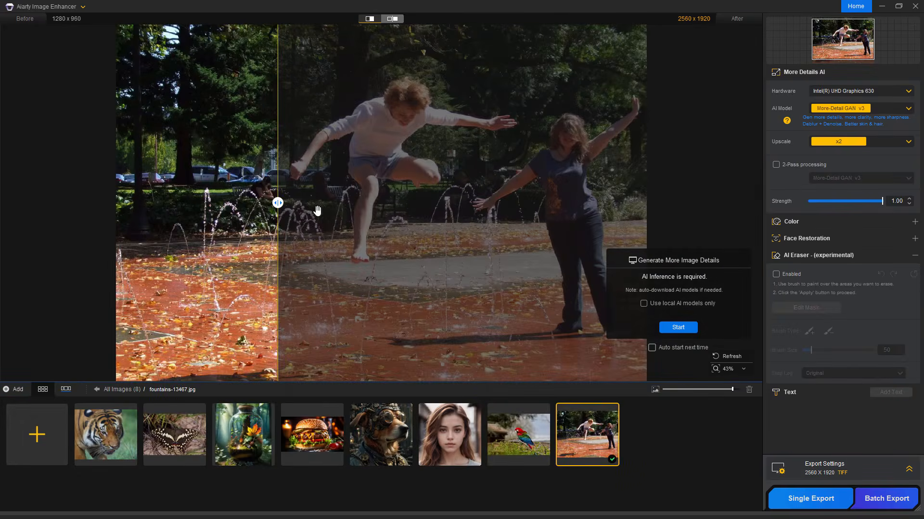
Move the before/after divider beyond the fountain photo's edge, and examine the Face Restoration options before collapsing them again
drag(278, 203, 655, 210)
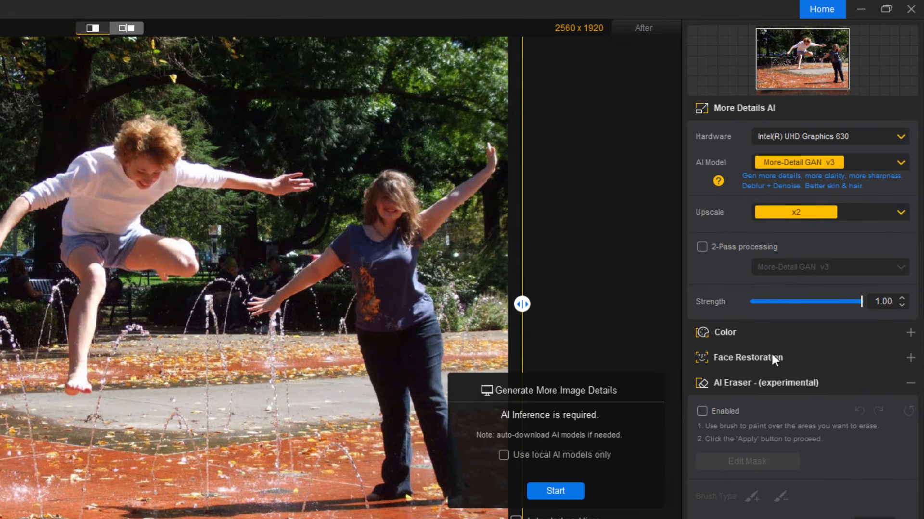
click(910, 357)
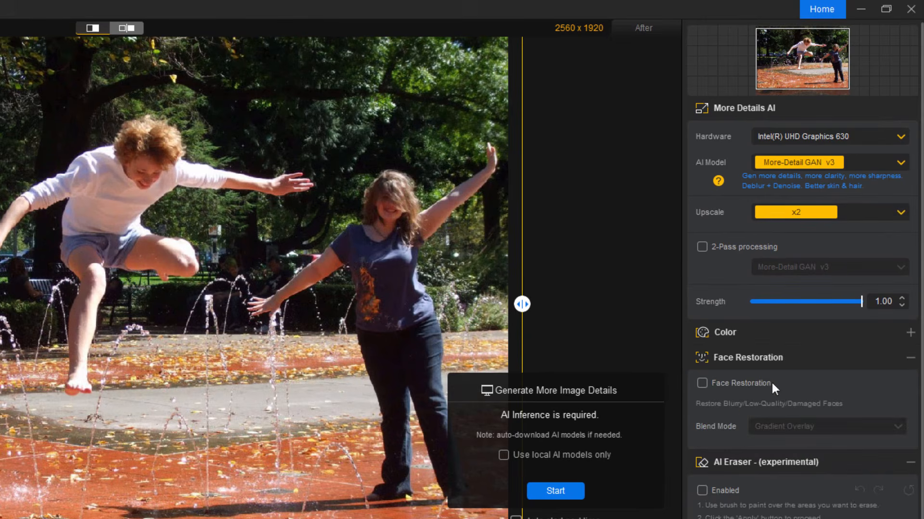
click(910, 359)
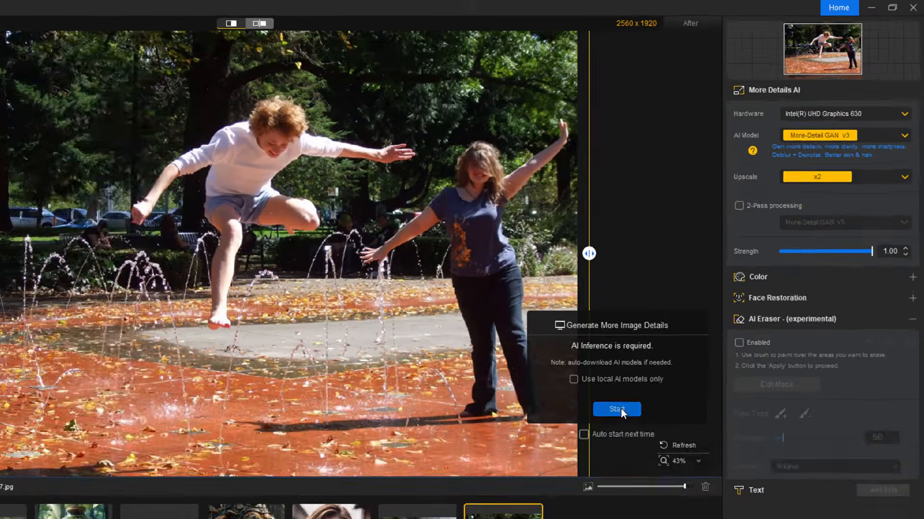
Generate the fountain photo's enhanced x2 version with More-Detail GAN v3 and place the before/after divider over the jumping boy
click(572, 494)
drag(655, 203, 326, 202)
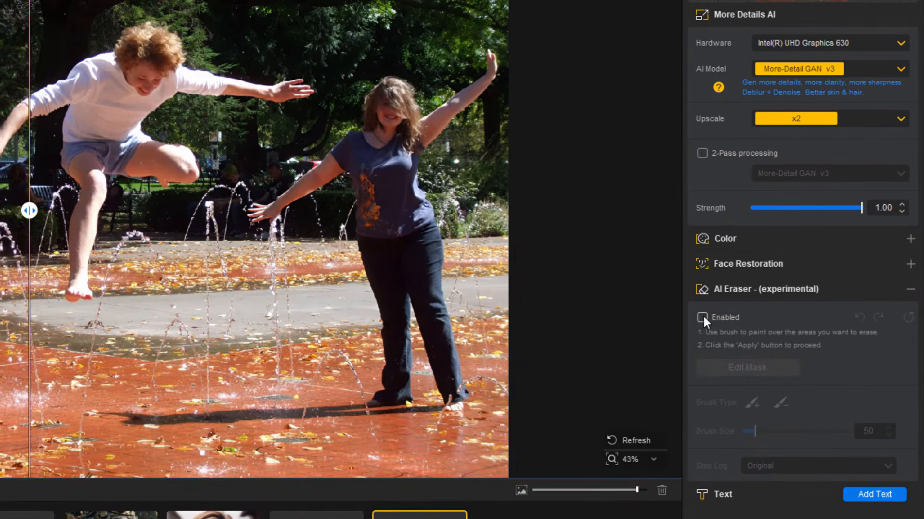
Enable AI Eraser and paint a mask over the whole woman, including her arms, legs and feet, with brush size 50
click(702, 317)
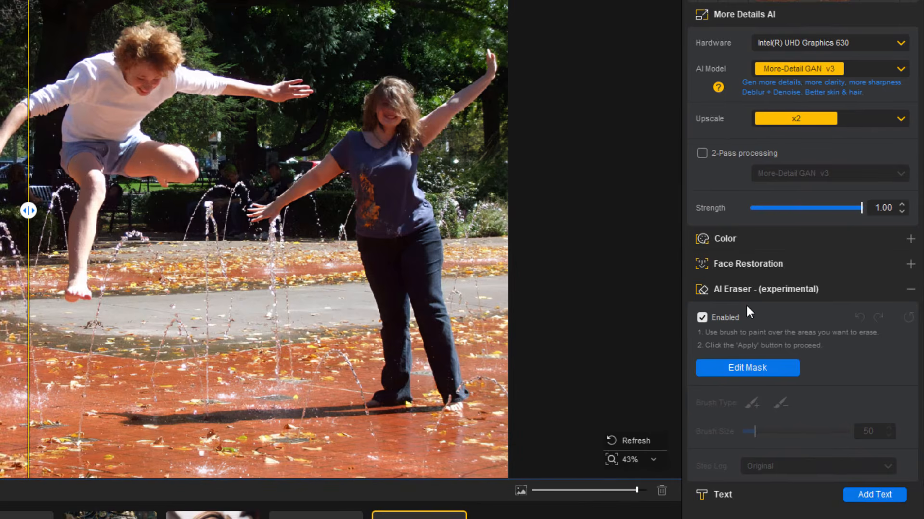
click(754, 368)
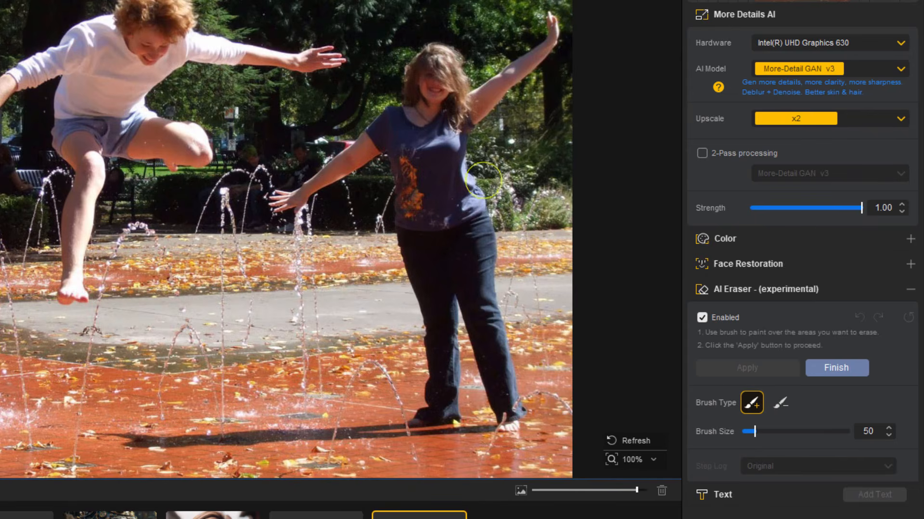
mouse_move(365, 149)
mouse_down()
mouse_move(275, 205)
mouse_move(288, 208)
mouse_move(356, 160)
mouse_move(403, 108)
mouse_move(427, 49)
mouse_move(456, 73)
mouse_move(466, 111)
mouse_move(542, 46)
mouse_move(548, 26)
mouse_move(544, 37)
mouse_move(443, 86)
mouse_move(482, 234)
mouse_move(511, 418)
mouse_up()
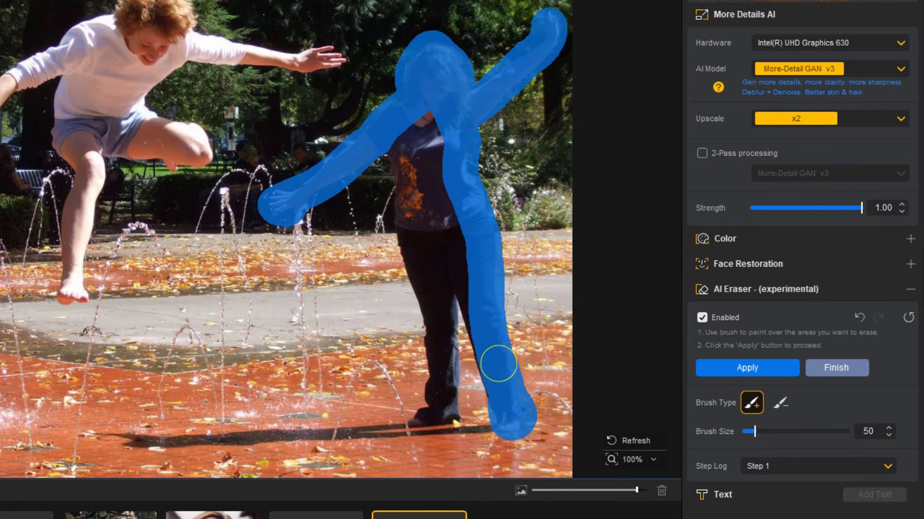
mouse_move(455, 267)
mouse_down()
mouse_move(443, 326)
mouse_move(450, 418)
mouse_move(412, 421)
mouse_move(437, 385)
mouse_move(437, 353)
mouse_move(397, 216)
mouse_move(390, 146)
mouse_move(434, 117)
mouse_move(409, 147)
mouse_move(420, 230)
mouse_move(440, 275)
mouse_move(429, 132)
mouse_up()
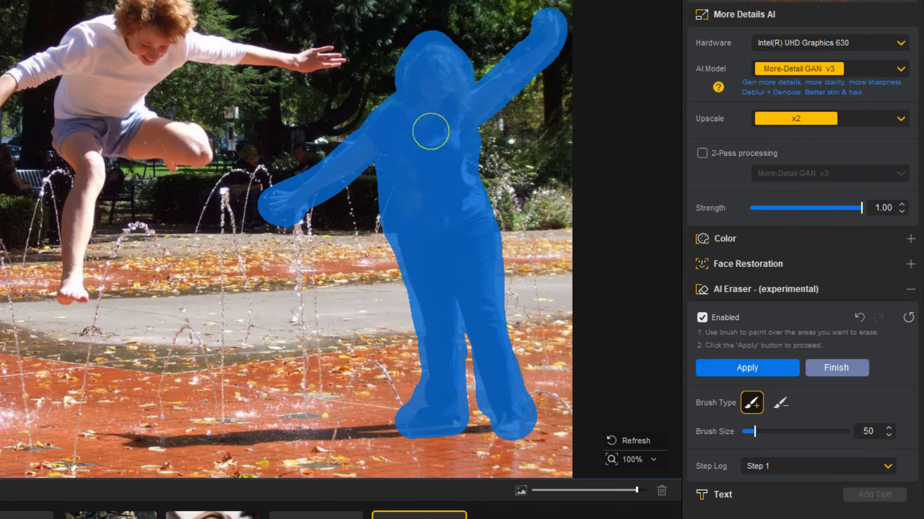
drag(469, 428, 435, 434)
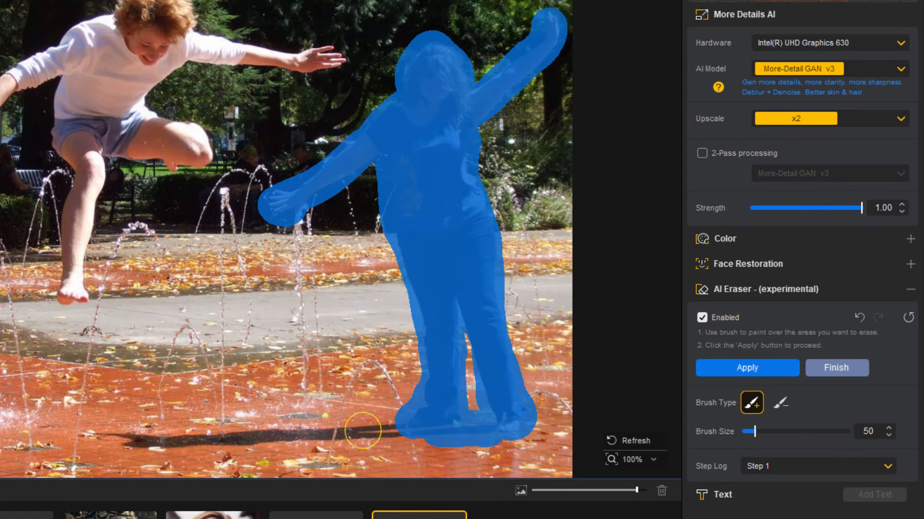
Set the brush size to 25 and extend the eraser mask along the woman's shadow on the ground
click(888, 435)
click(888, 435)
click(888, 435)
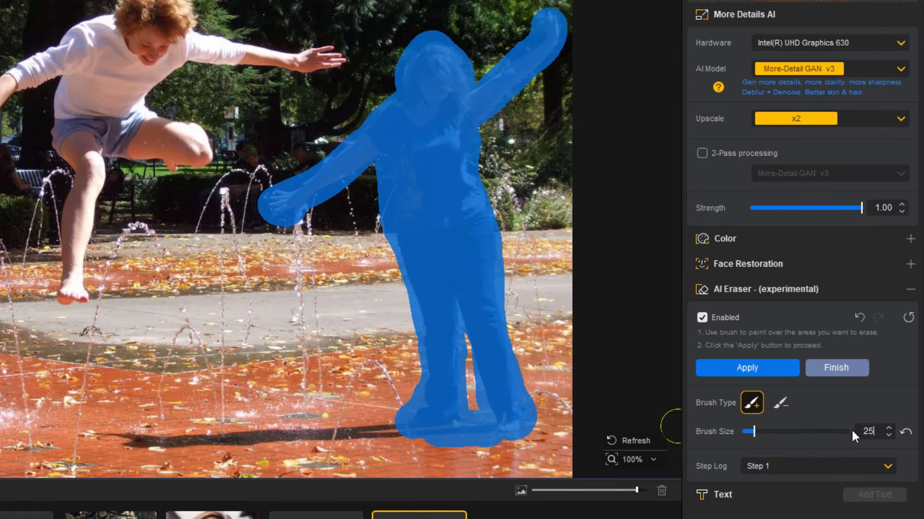
key(Return)
mouse_move(386, 429)
mouse_down()
mouse_move(392, 434)
mouse_move(106, 436)
mouse_move(130, 434)
mouse_up()
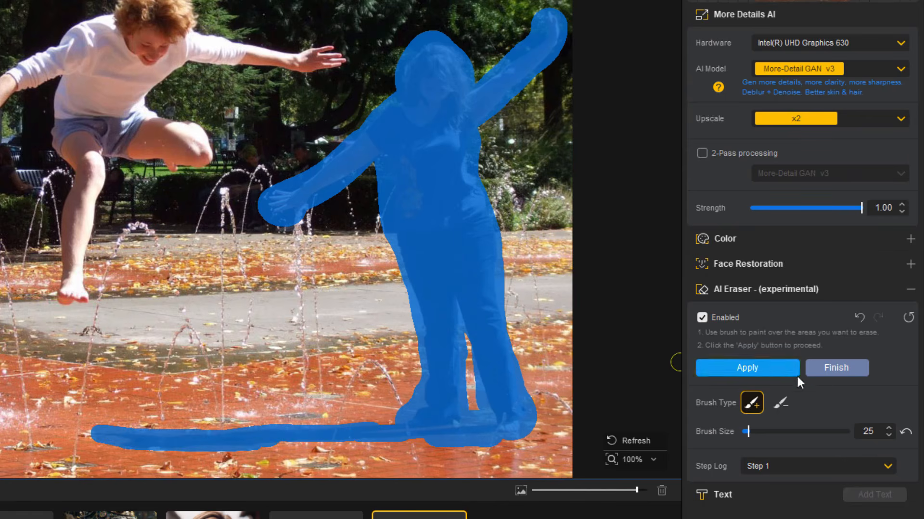
Apply the AI Eraser mask, finish mask editing and regenerate the enhanced fountain image
click(757, 371)
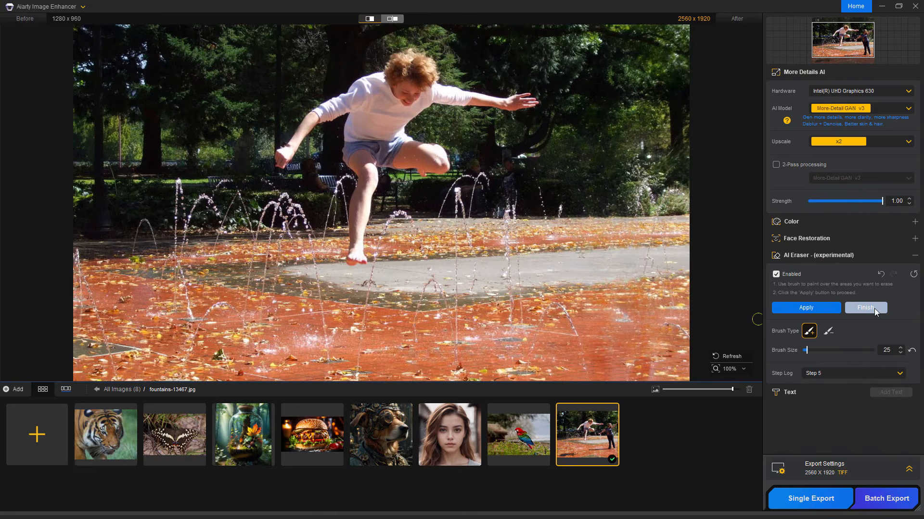
click(873, 308)
click(676, 328)
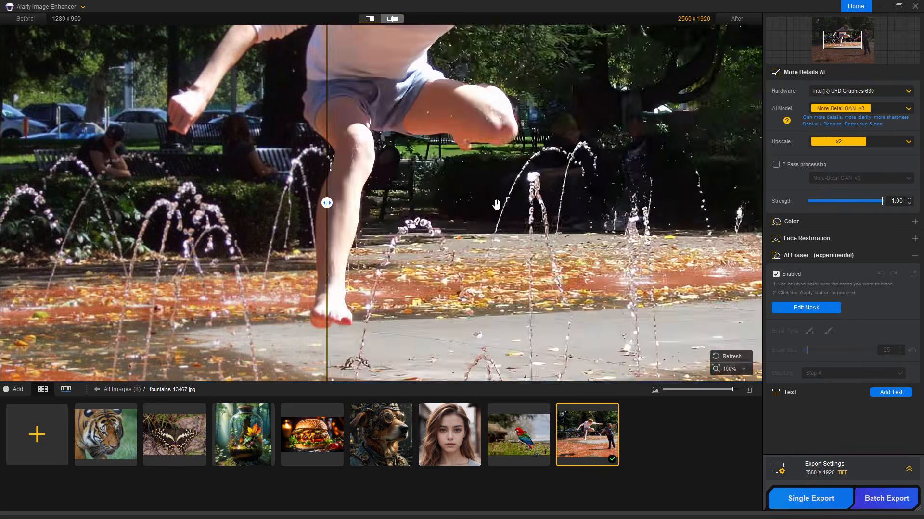
Place the before/after divider near the edge behind the jumping boy to show the erased result, and collapse AI Eraser
scroll(496, 204, down, 5)
mouse_move(327, 202)
mouse_down()
mouse_move(707, 212)
mouse_move(66, 201)
mouse_move(55, 176)
mouse_move(703, 173)
mouse_move(91, 200)
mouse_move(301, 200)
mouse_move(682, 144)
mouse_move(492, 195)
mouse_move(67, 201)
mouse_up()
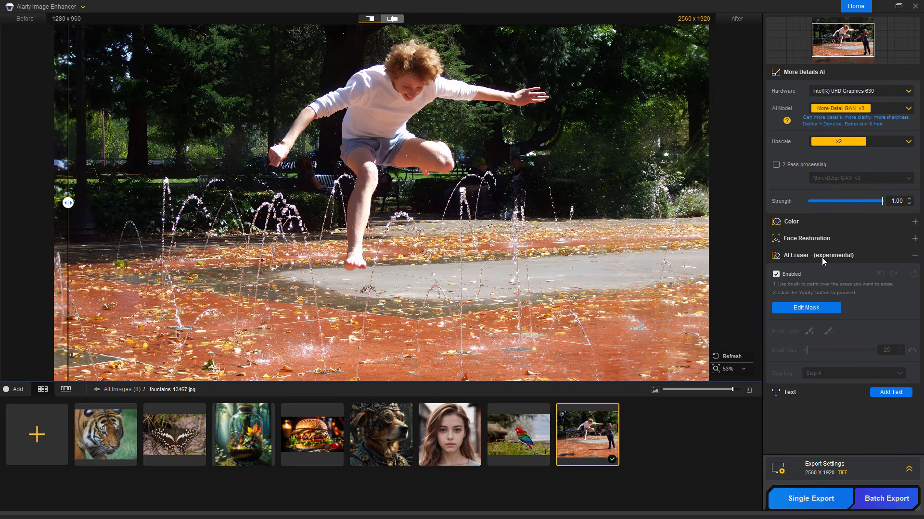
click(914, 256)
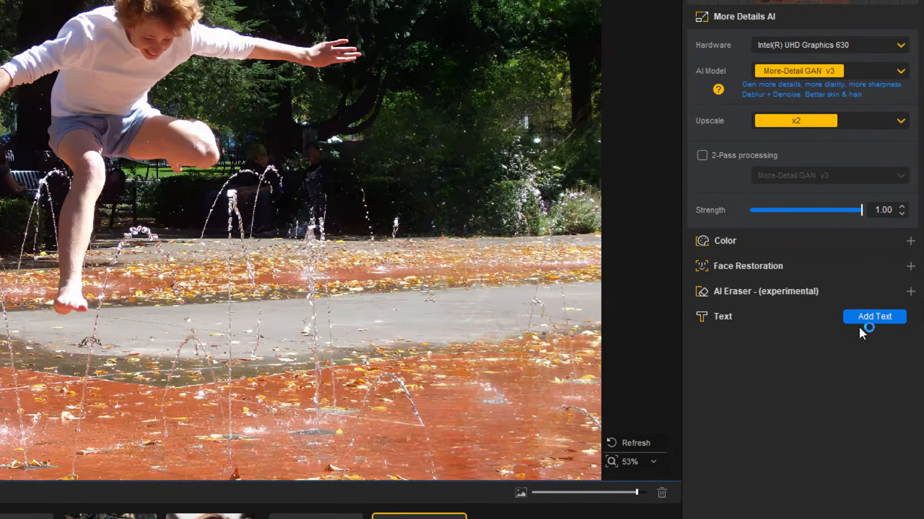
Add a text element, shrink it to size 187 and place it over the dark trees beside the jumping boy
click(862, 319)
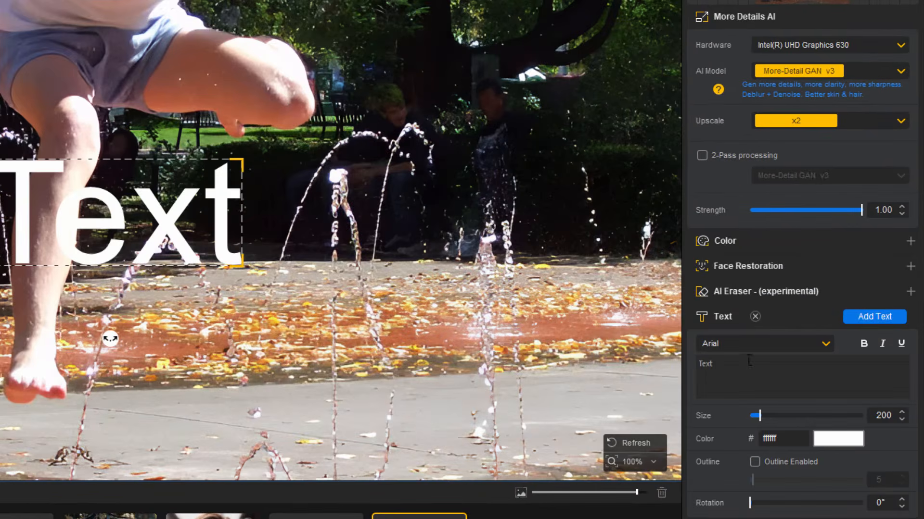
drag(196, 236, 604, 28)
mouse_move(479, 204)
mouse_down()
mouse_move(528, 192)
mouse_move(440, 197)
mouse_move(479, 204)
mouse_move(409, 180)
mouse_move(479, 203)
mouse_move(525, 192)
mouse_move(478, 202)
mouse_up()
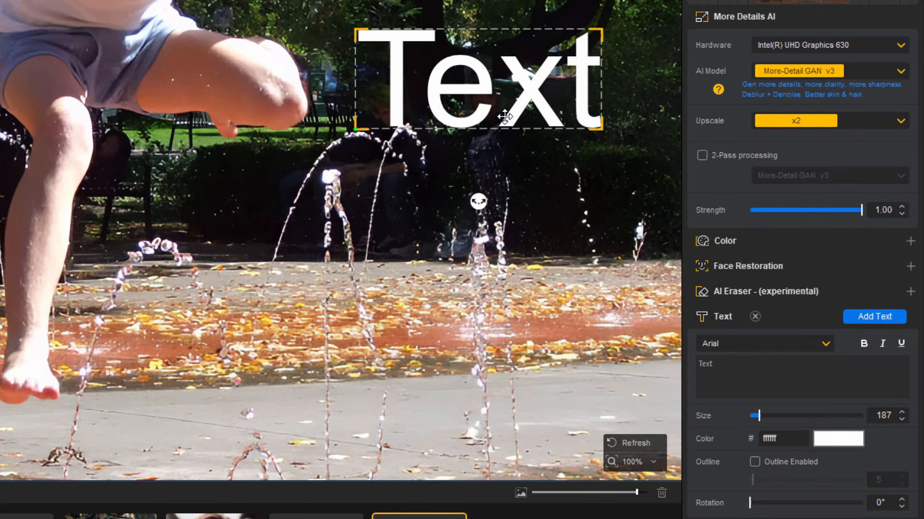
Set the text's font to Ampun Bang and replace its wording with "Jump"
click(826, 343)
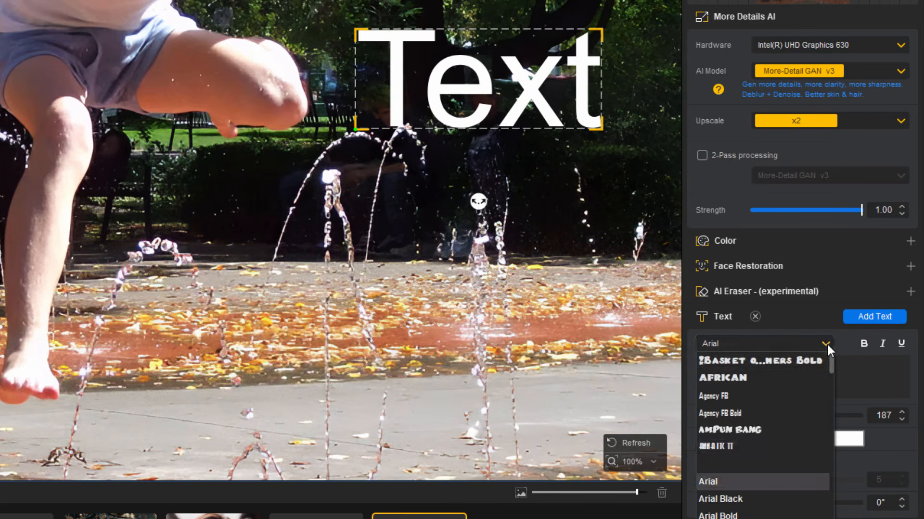
click(746, 361)
scroll(757, 343, down, 2)
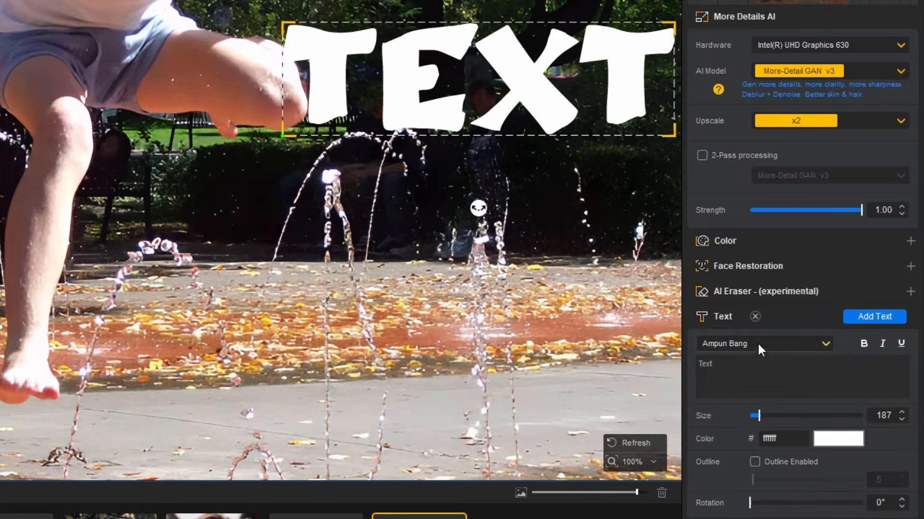
click(735, 381)
double_click(709, 367)
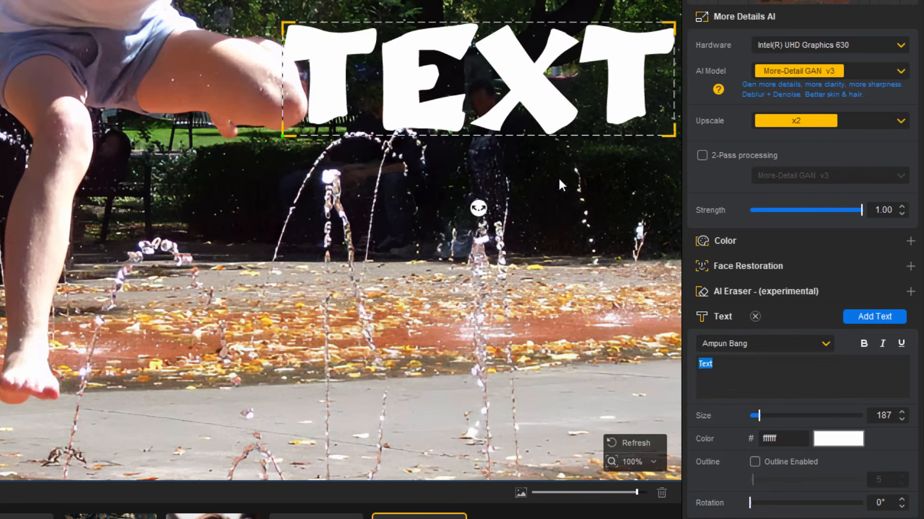
text(Jump)
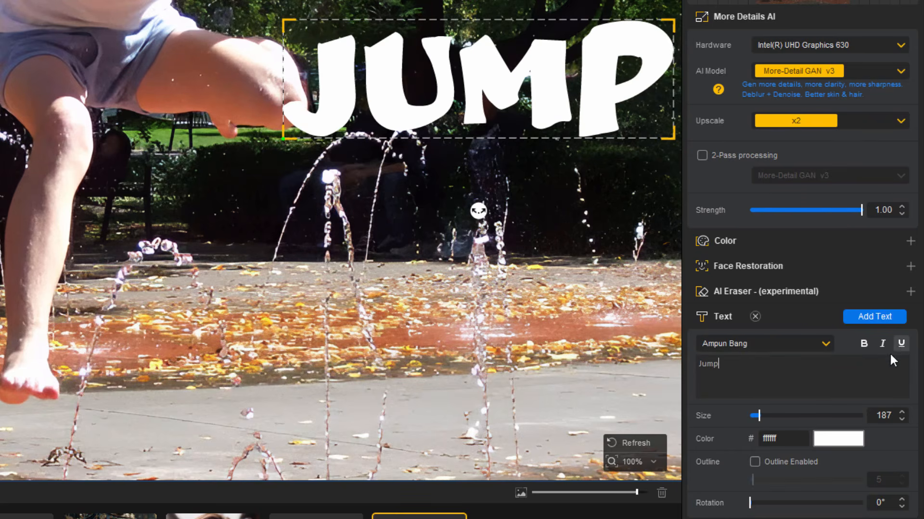
Reduce the size of the "Jump" text to 180
click(901, 420)
click(901, 420)
click(901, 420)
click(901, 419)
click(901, 420)
click(901, 420)
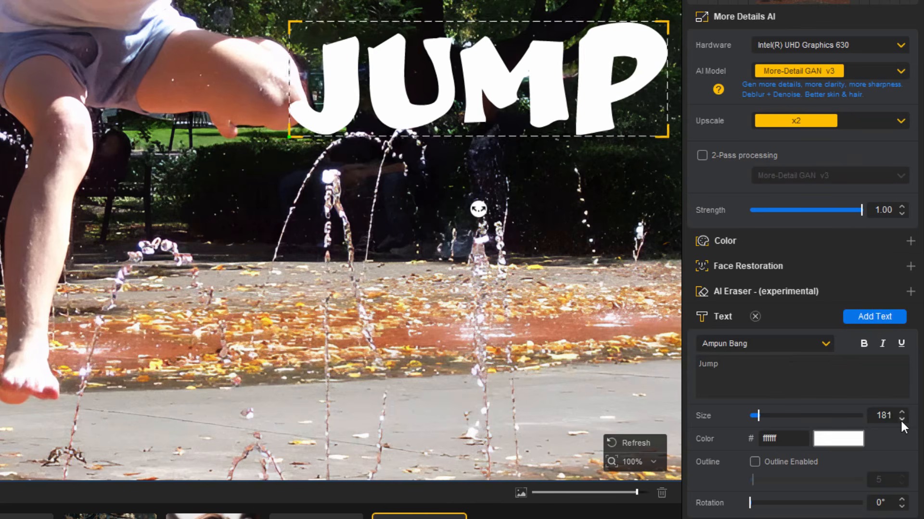
click(901, 420)
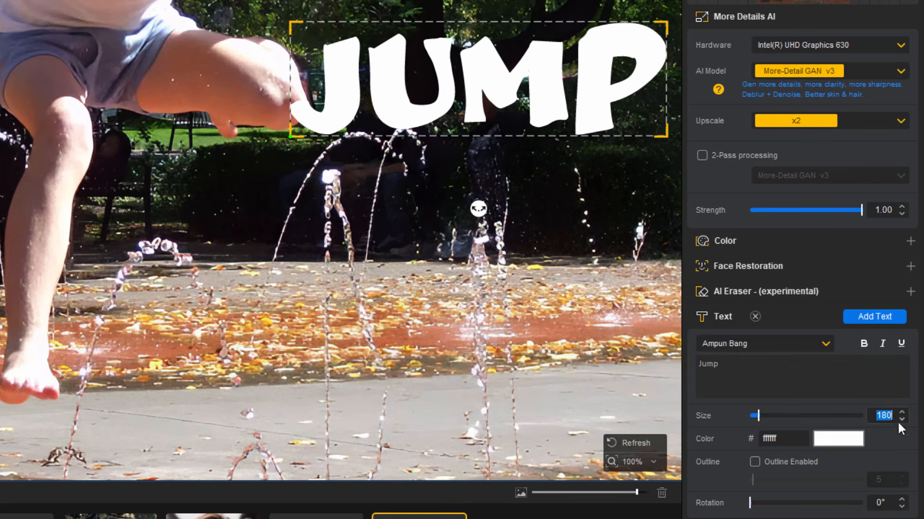
Change the "Jump" text's color to the green swatch 19db5a
click(789, 435)
click(846, 439)
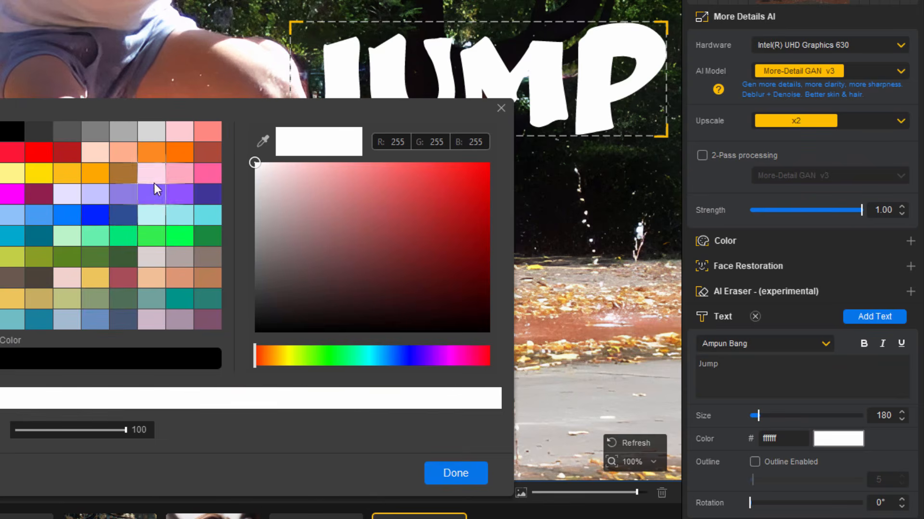
click(124, 236)
click(461, 469)
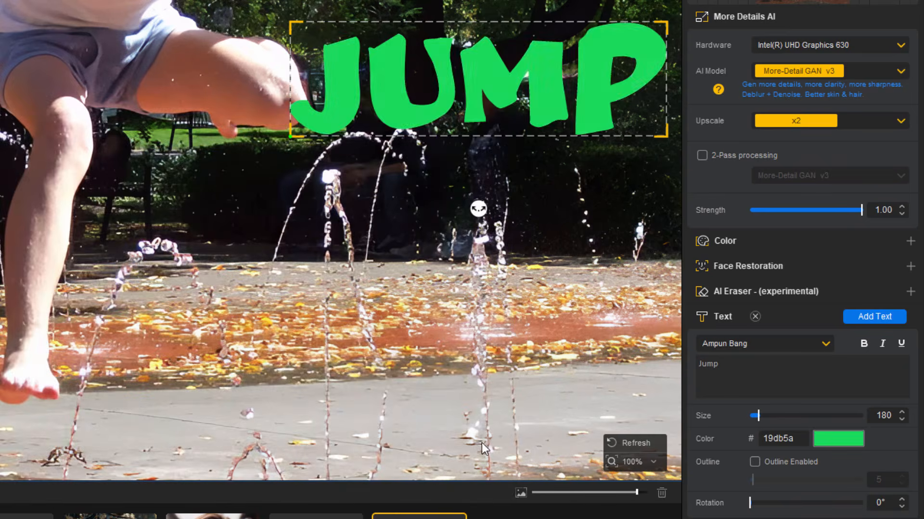
Enable the outline on the "Jump" text with a thickness of 11 and move the text slightly higher on the photo
click(754, 461)
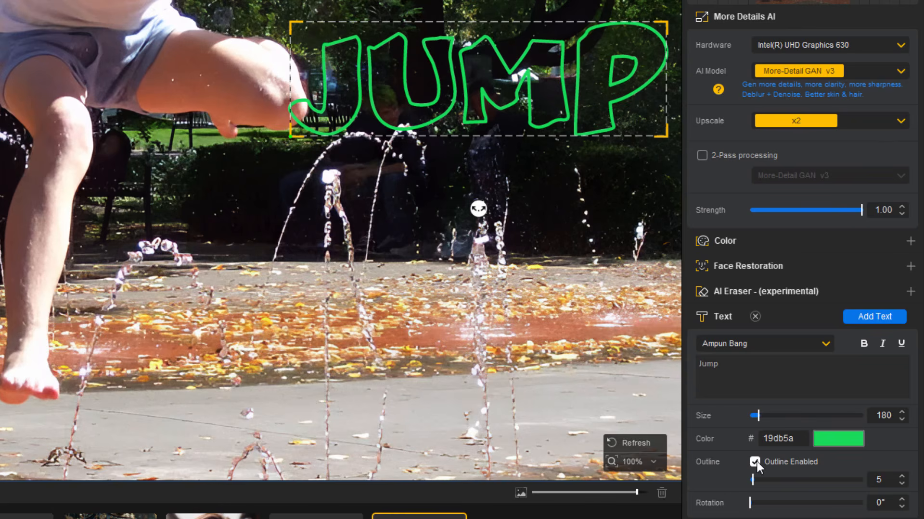
click(901, 476)
click(901, 476)
click(901, 476)
click(901, 476)
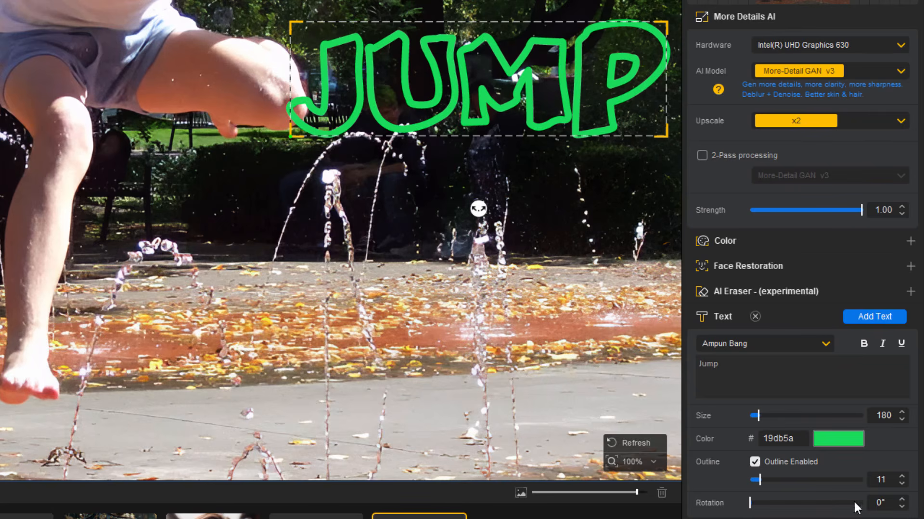
drag(553, 126, 538, 71)
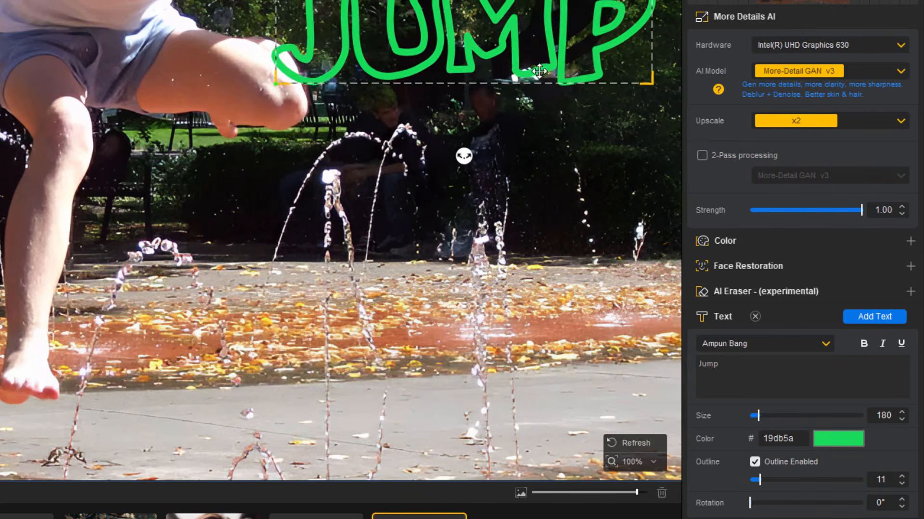
Add a second text element above the "Jump" text and remove it again
click(867, 316)
drag(181, 227, 254, 261)
scroll(303, 253, down, 5)
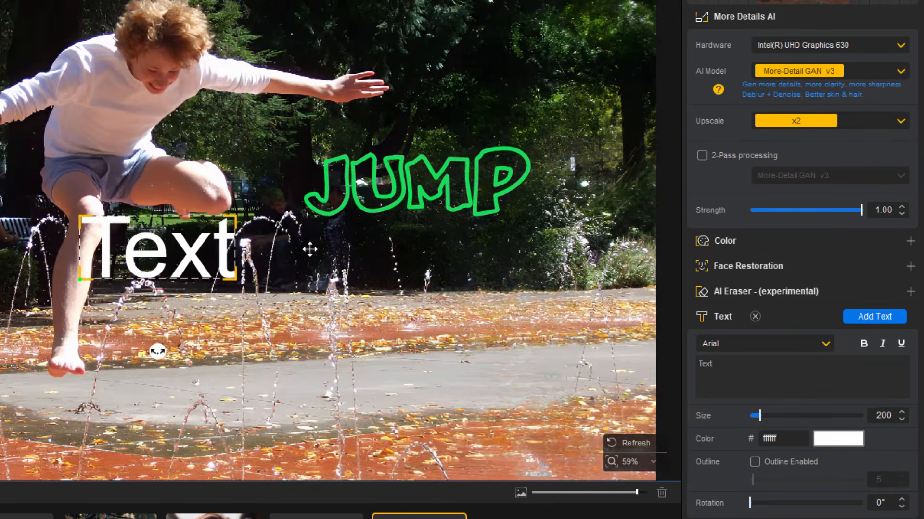
drag(191, 255, 566, 60)
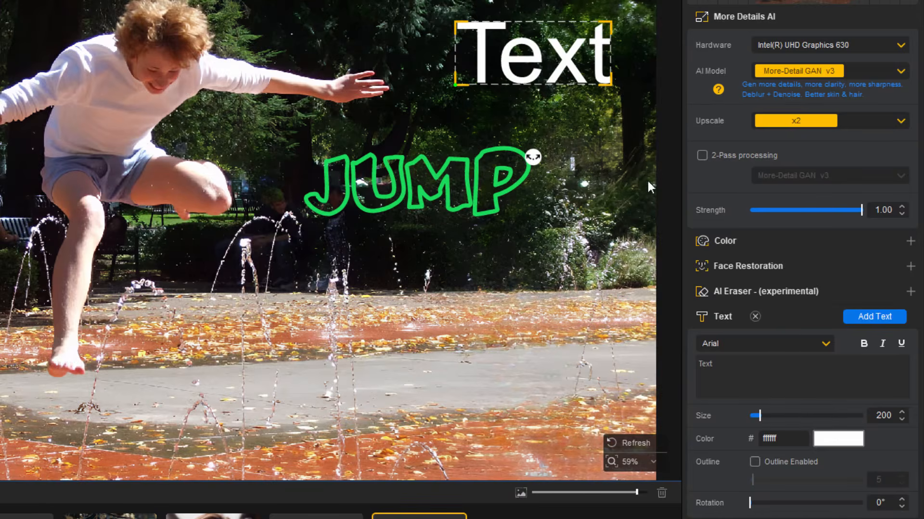
click(755, 316)
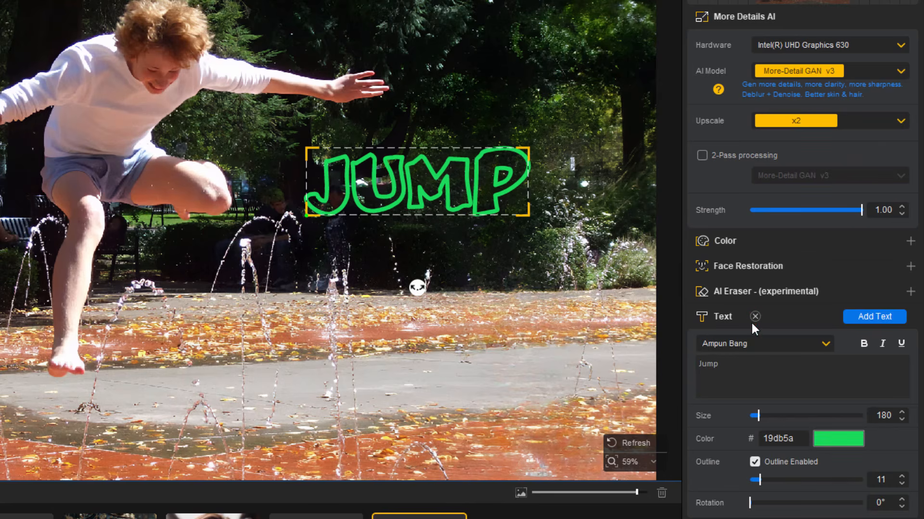